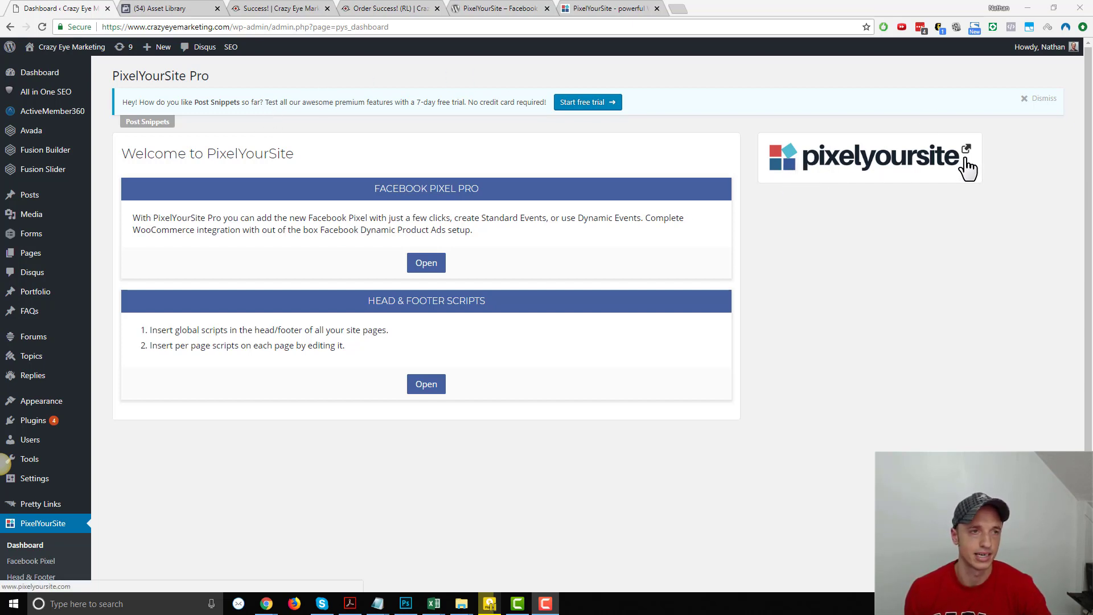
# Review the WordPress.org page of the PixelYourSite plugin and the PixelYourSite website
pyautogui.click(596, 9)
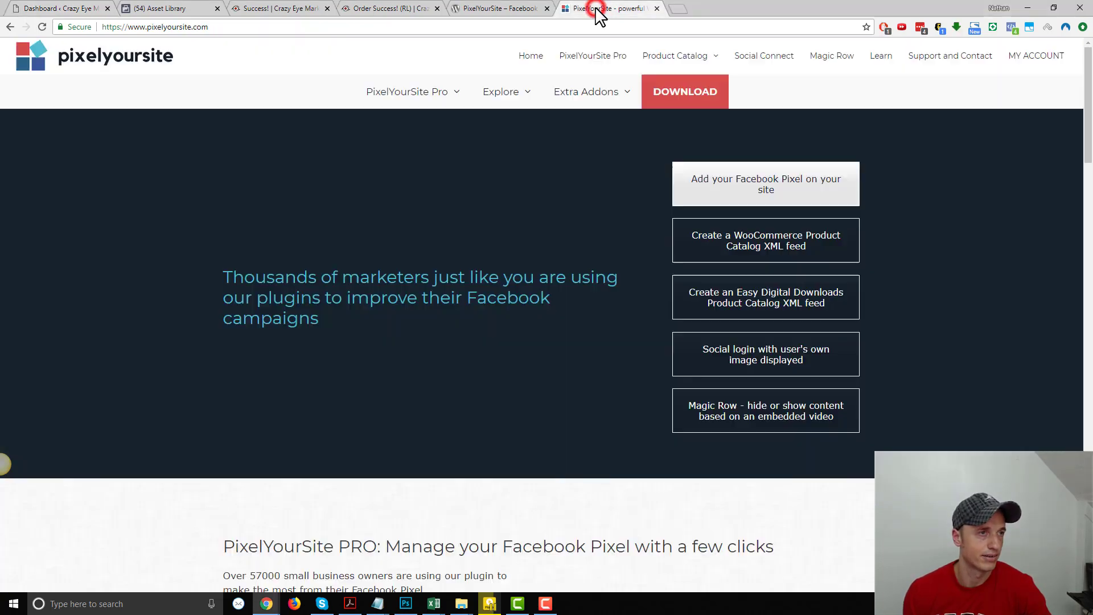
pyautogui.click(501, 8)
pyautogui.scroll(-5, 462, 236)
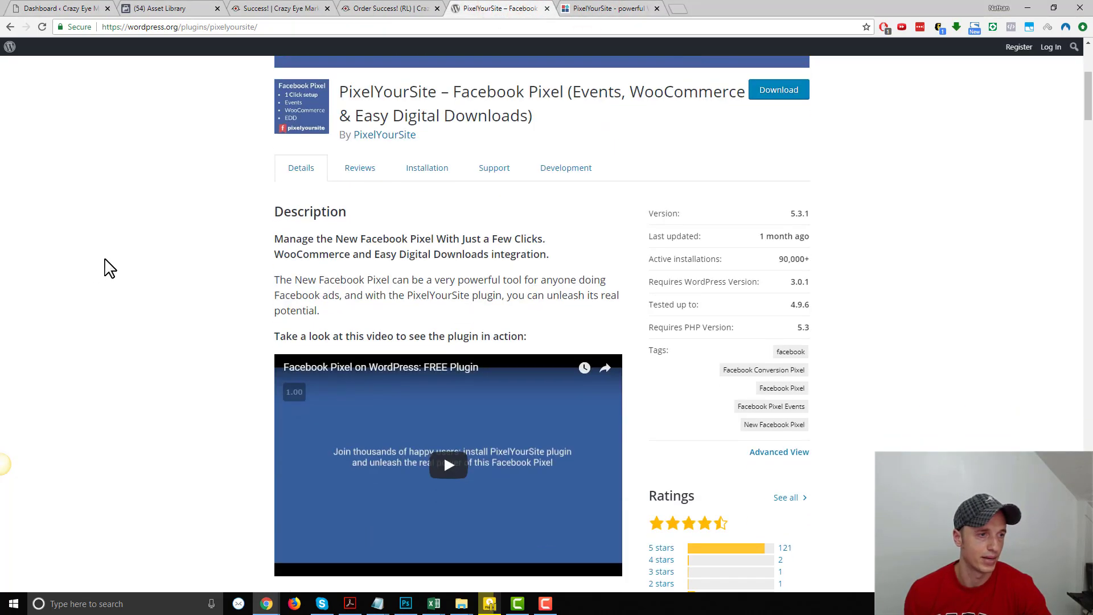
pyautogui.scroll(-3, 80, 283)
pyautogui.scroll(-5, 85, 284)
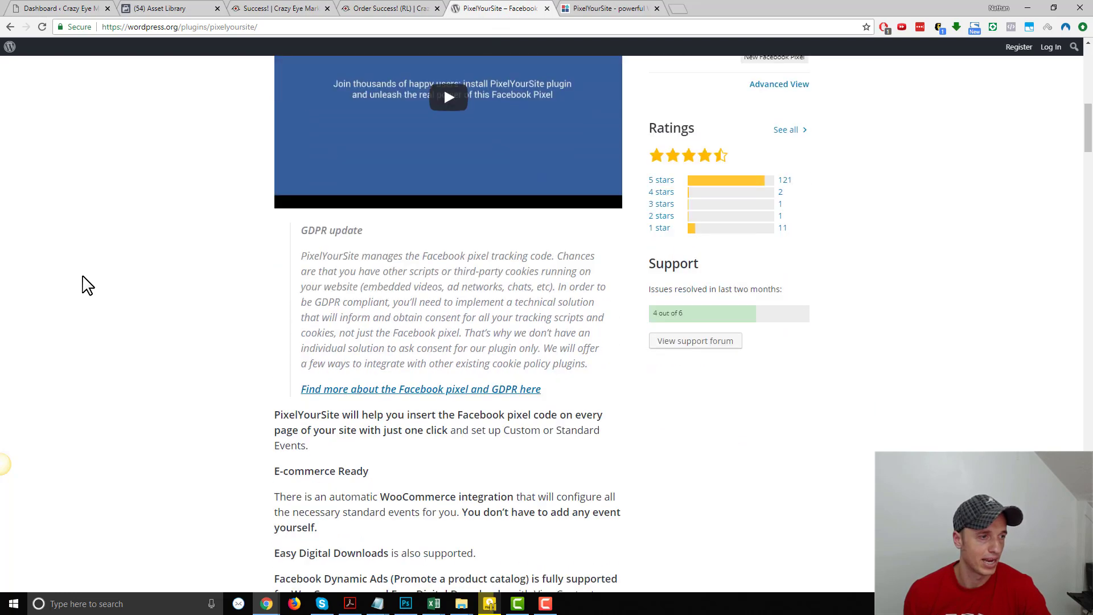
pyautogui.scroll(4, 171, 285)
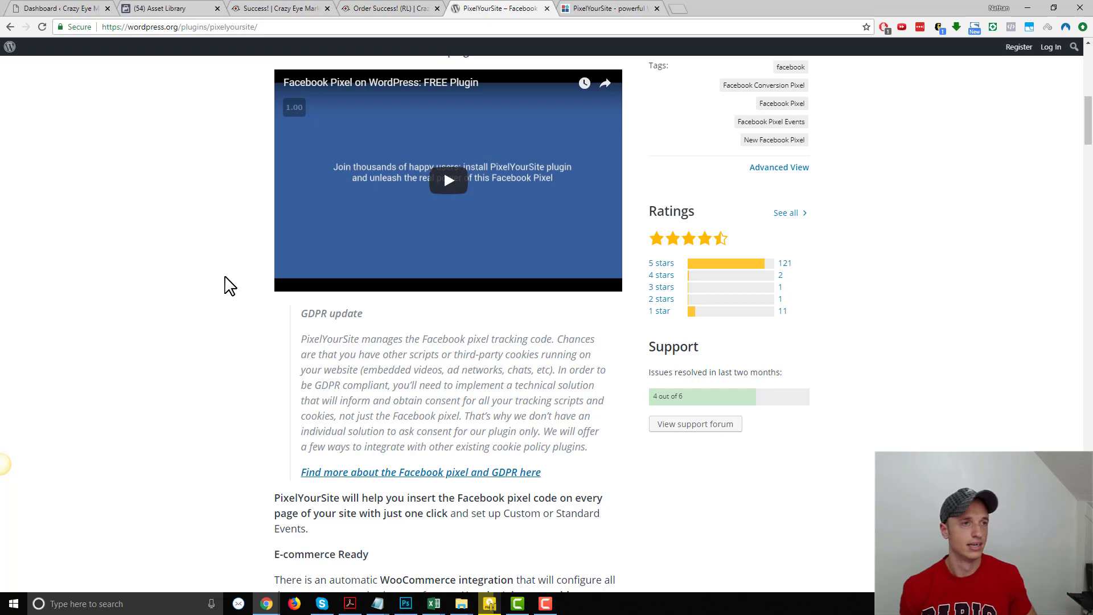
pyautogui.scroll(2, 300, 378)
pyautogui.scroll(6, 300, 379)
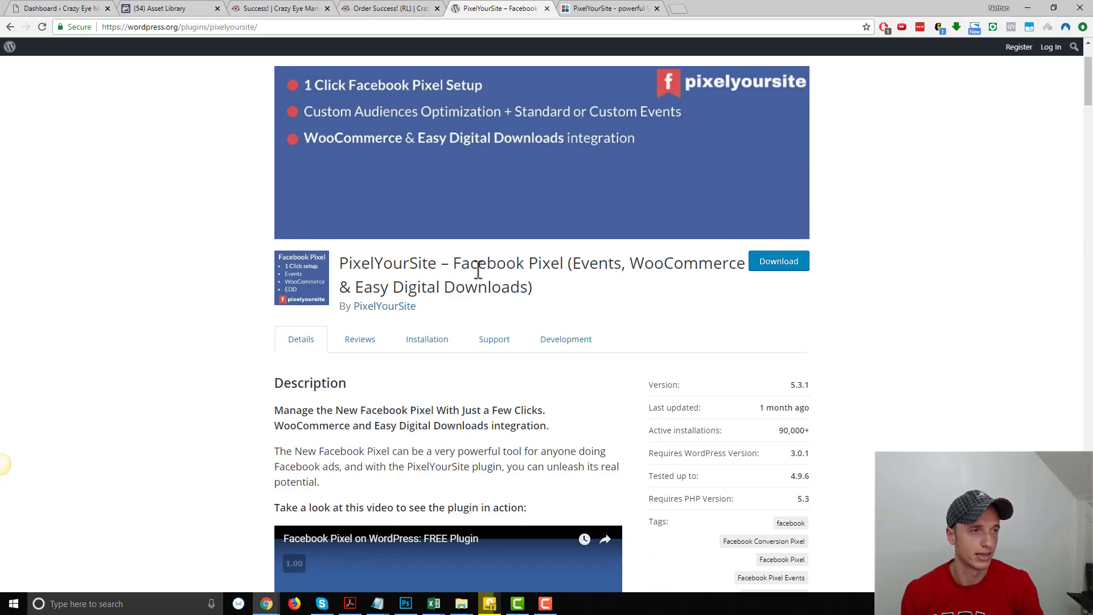
pyautogui.click(618, 8)
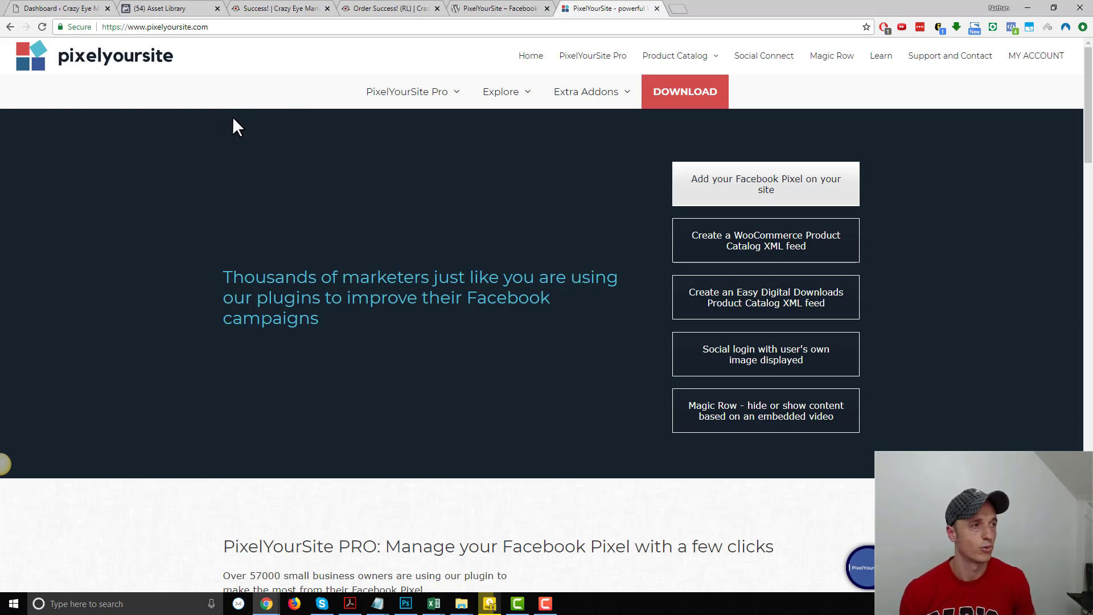
# Return to the WordPress admin and open the Facebook Pixel Pro settings of PixelYourSite
pyautogui.click(64, 10)
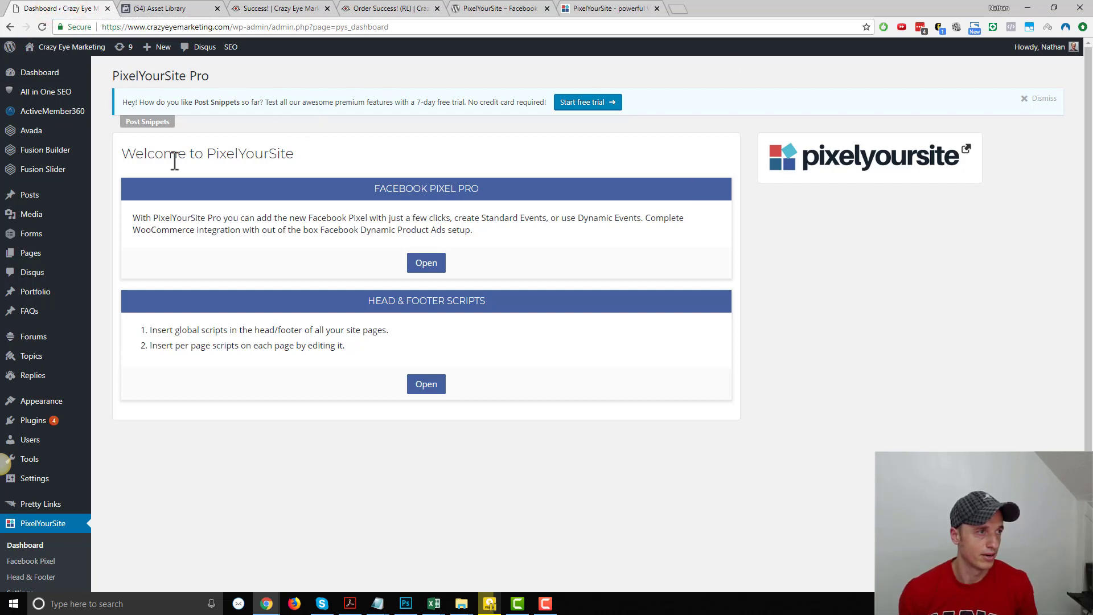
pyautogui.click(426, 262)
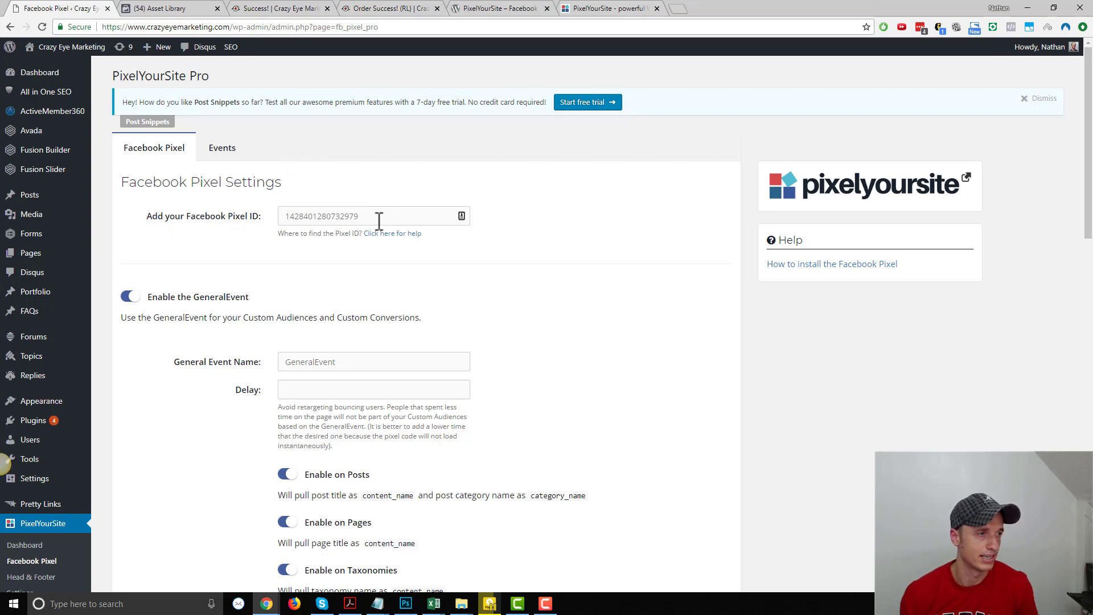
# Switch to Facebook Business Manager and open the Events Manager's Pixels page in a new browser tab
pyautogui.click(181, 8)
pyautogui.click(69, 52)
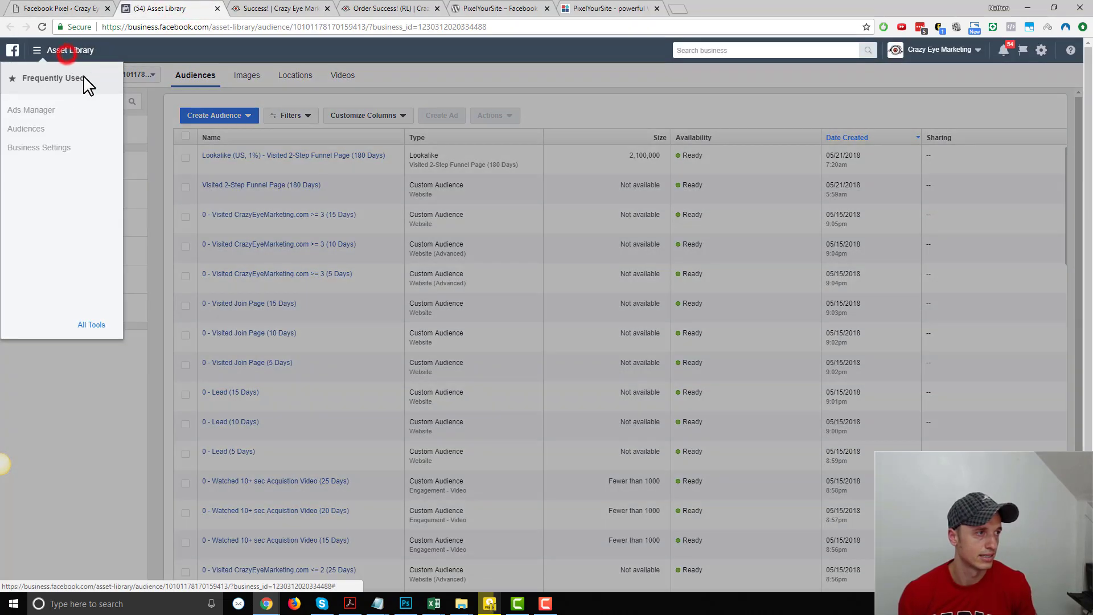
pyautogui.moveTo(97, 329)
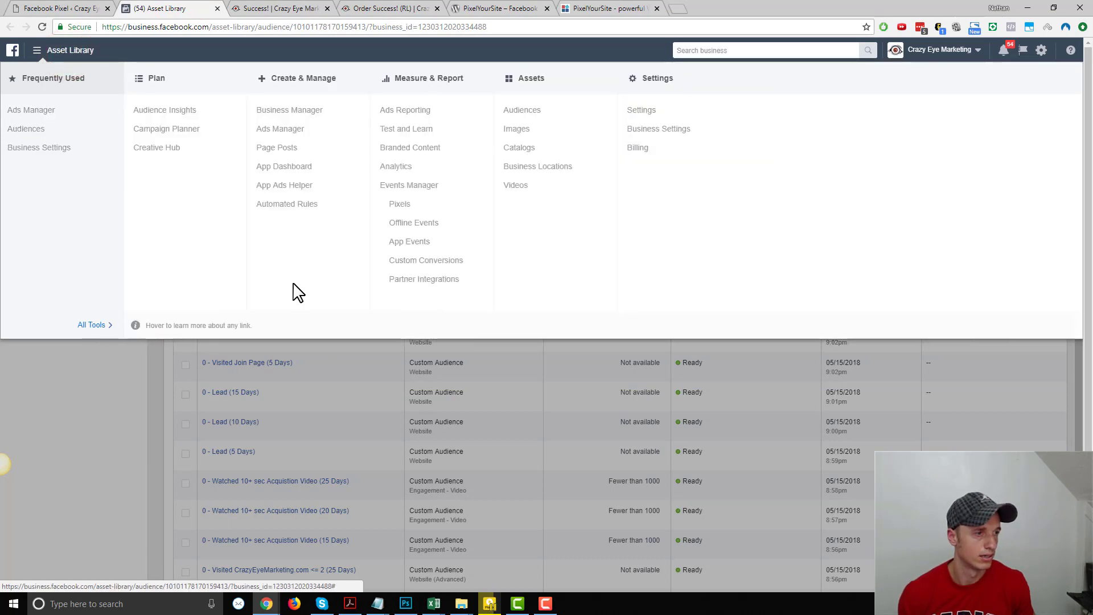
pyautogui.keyDown('ctrl'); pyautogui.click(401, 205); pyautogui.keyUp('ctrl')
pyautogui.click(279, 8)
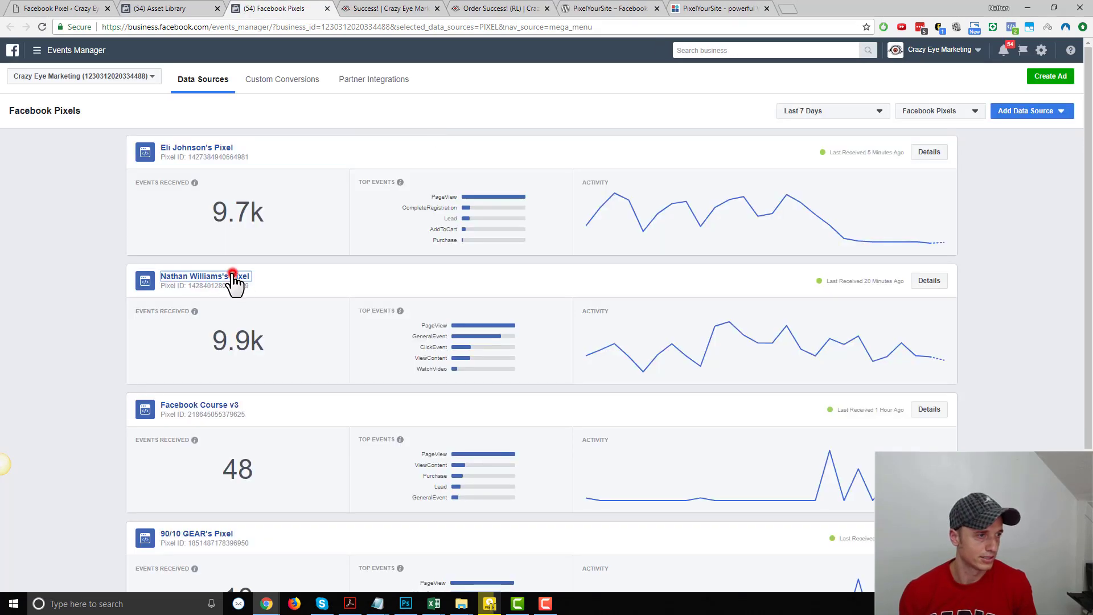
# Open the details of the second listed pixel and select its Pixel ID
pyautogui.click(238, 277)
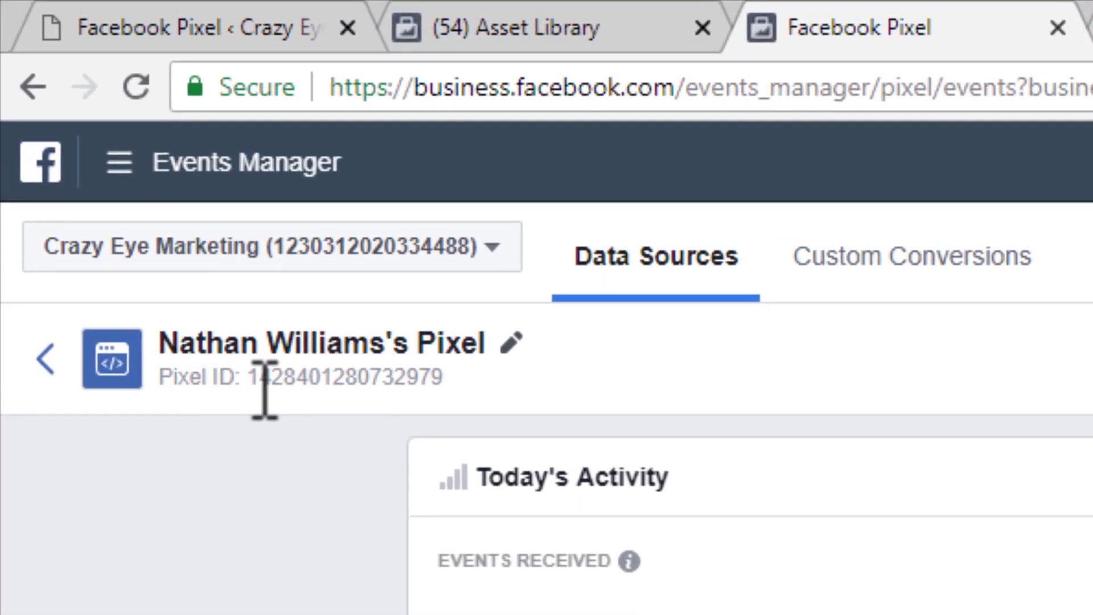
pyautogui.doubleClick(234, 341)
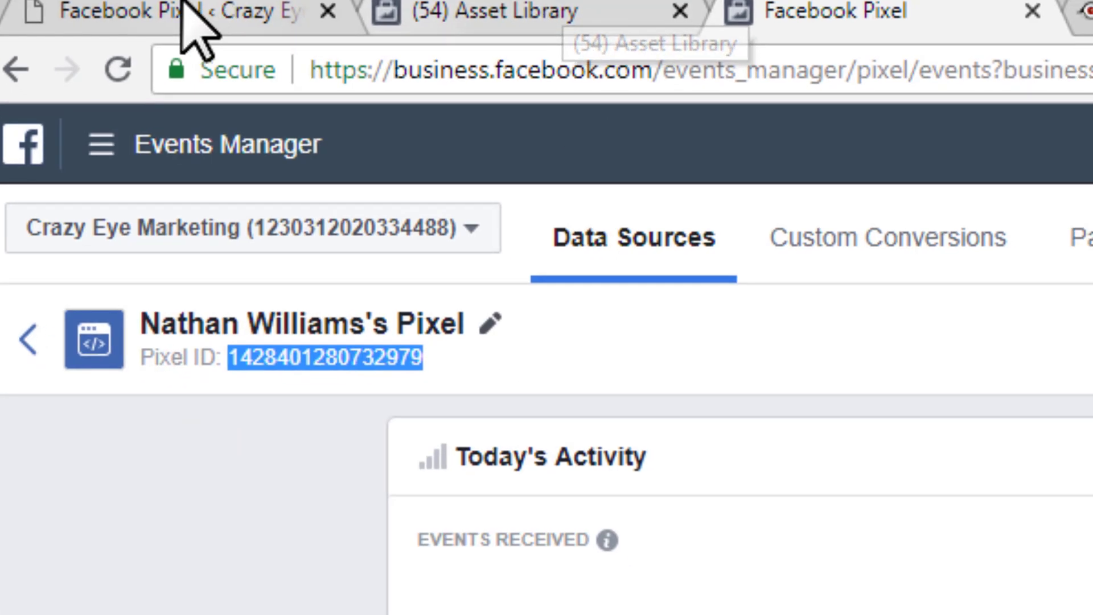
# Return to the PixelYourSite settings and examine the GeneralEvent, ClickEvent and YouTube and Vimeo WatchVideo options
pyautogui.click(177, 27)
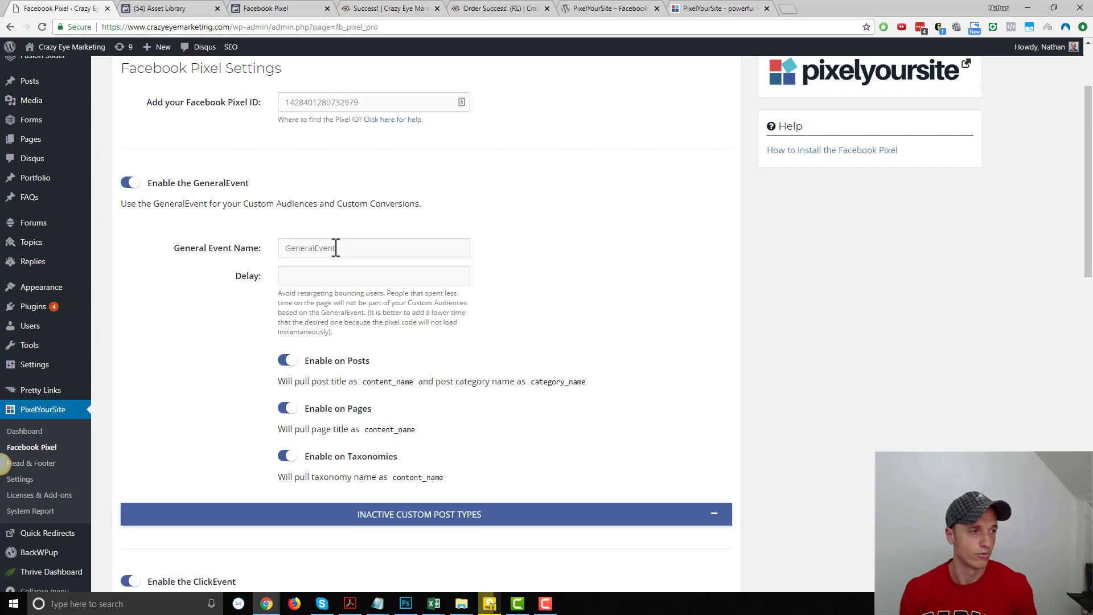
pyautogui.scroll(-2, 368, 232)
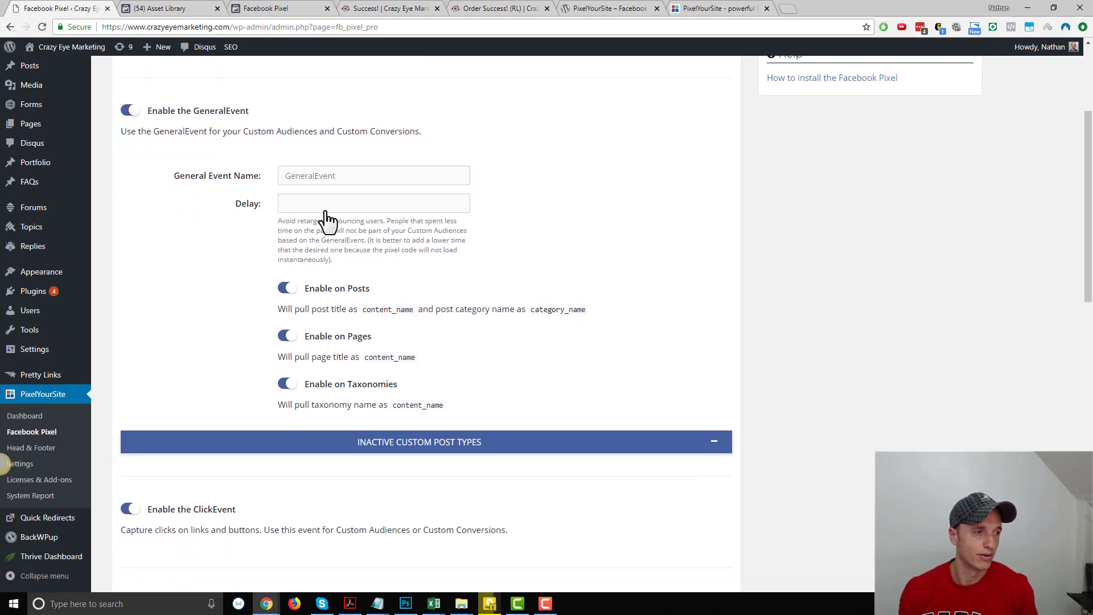
pyautogui.scroll(-1, 328, 221)
pyautogui.scroll(-2, 342, 304)
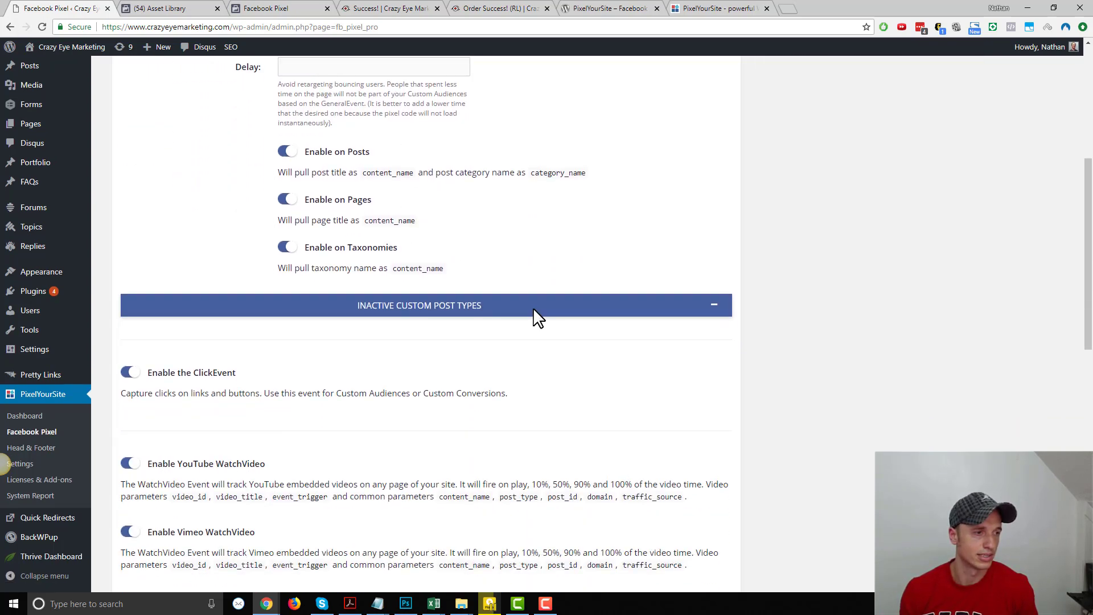
pyautogui.scroll(-2, 530, 310)
pyautogui.scroll(-1, 171, 276)
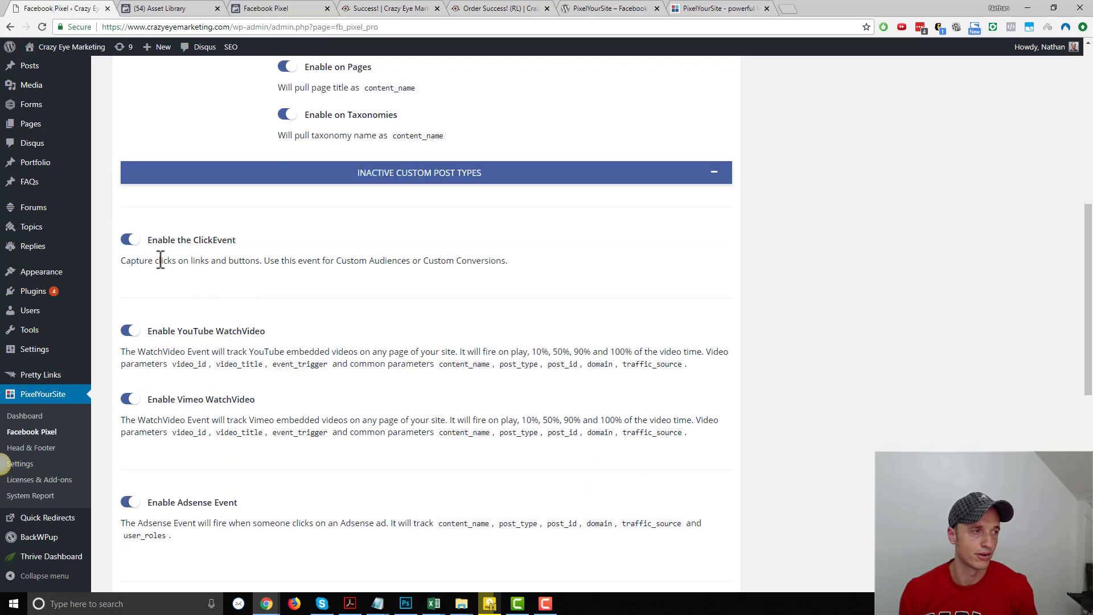
pyautogui.scroll(2, 180, 257)
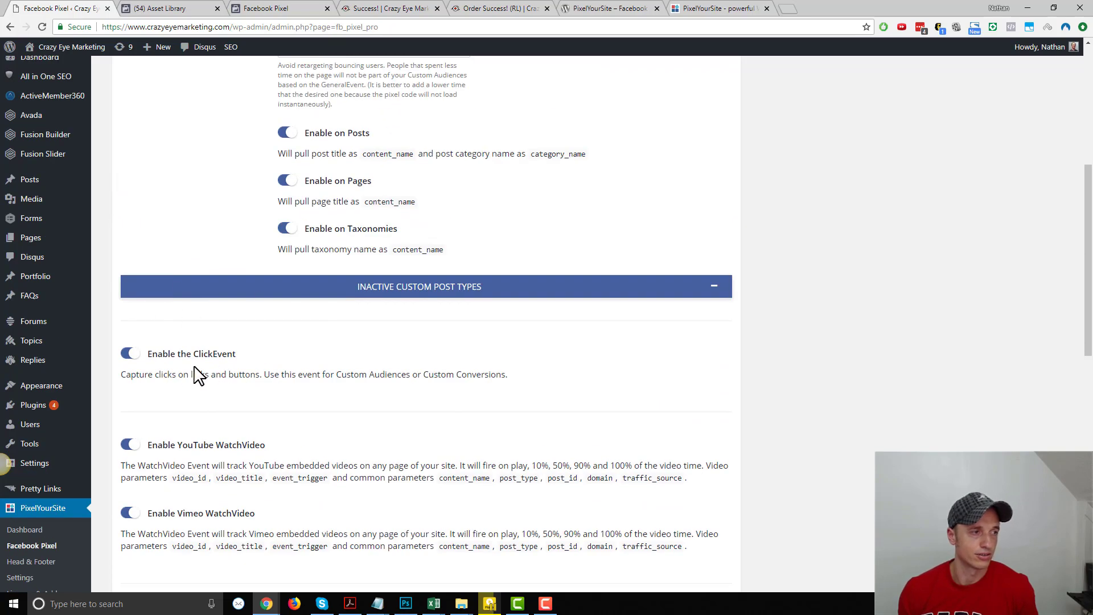
pyautogui.scroll(-2, 220, 361)
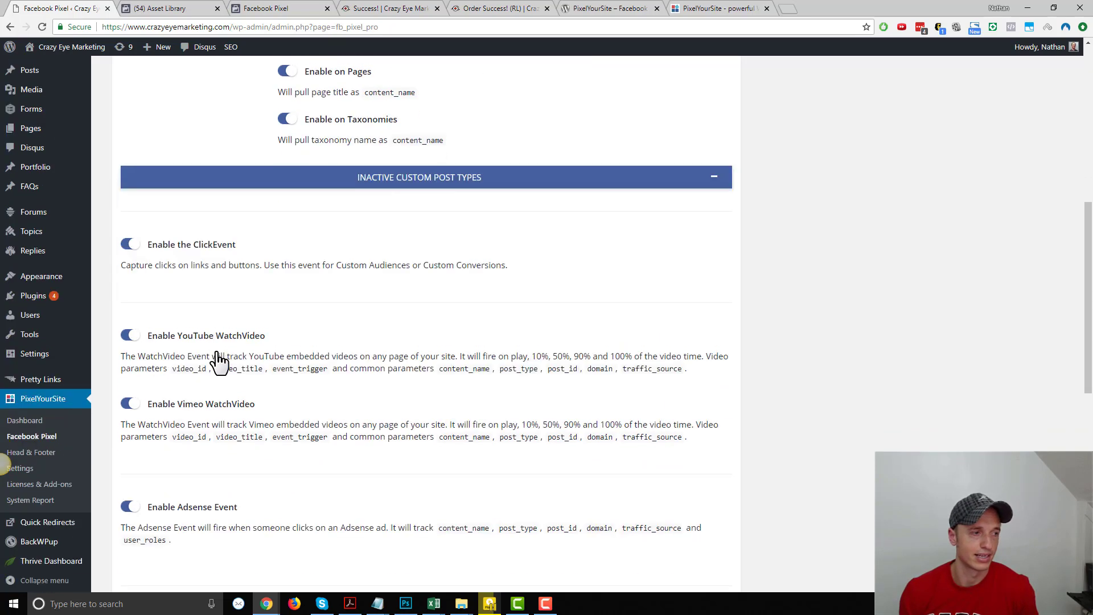
pyautogui.scroll(-1, 228, 325)
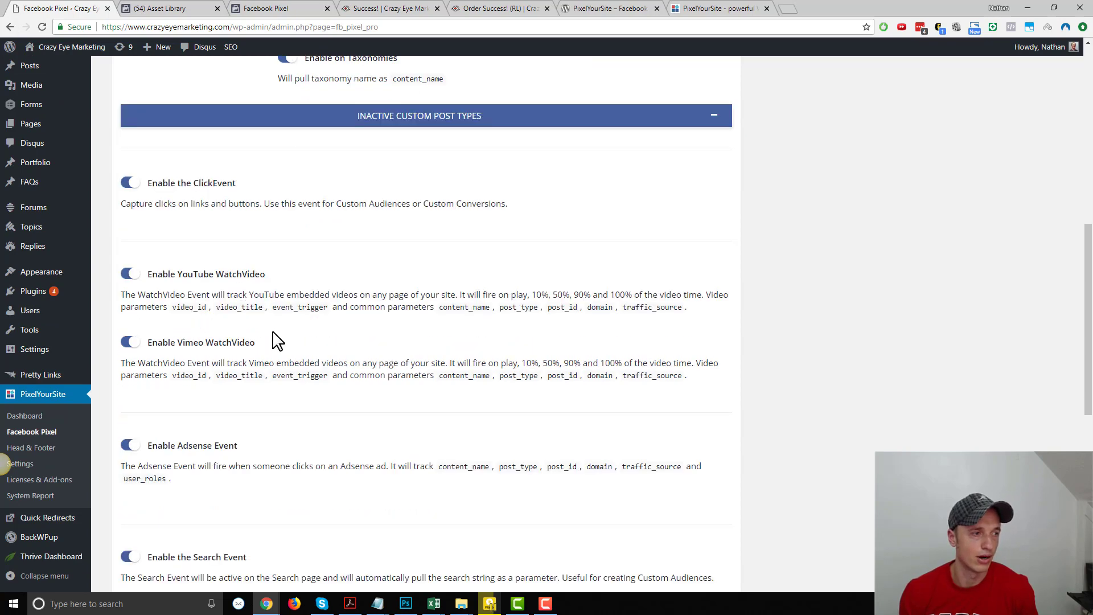
# Examine the Adsense Event, Search Event, Track Traffic Source and URL Parameters, and Advanced Matching options
pyautogui.scroll(-3, 277, 342)
pyautogui.scroll(-2, 208, 297)
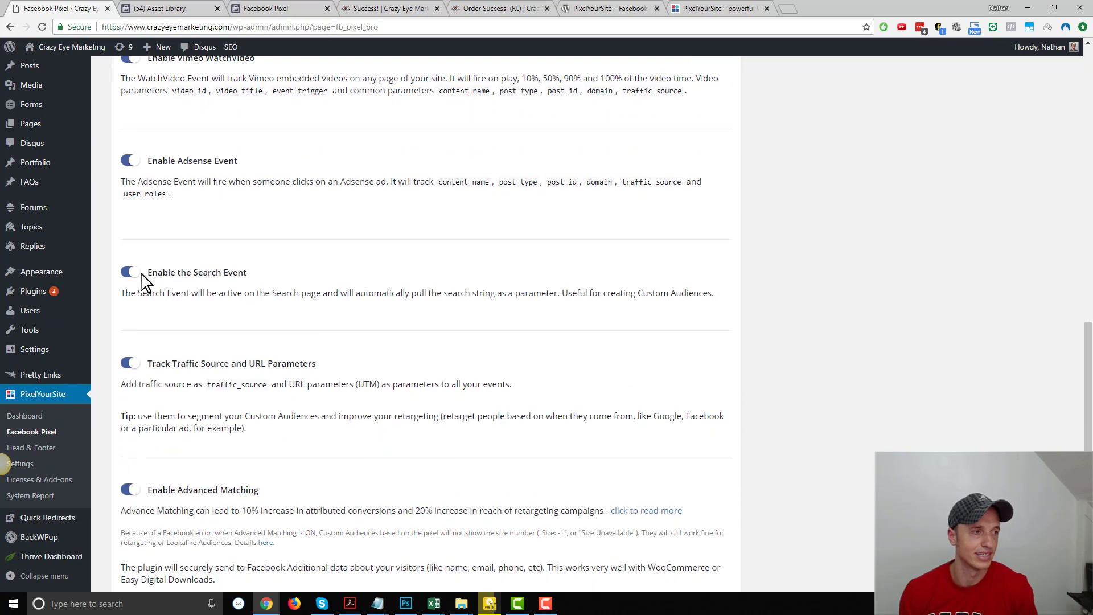
pyautogui.scroll(-1, 239, 298)
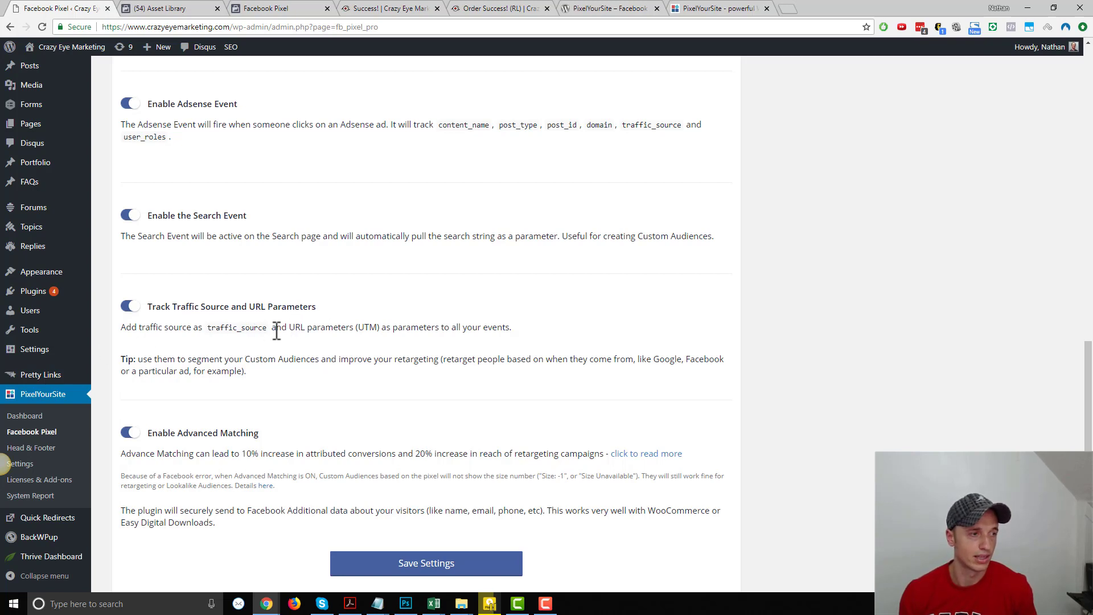
pyautogui.moveTo(286, 330); pyautogui.dragTo(420, 331)
pyautogui.click(238, 336)
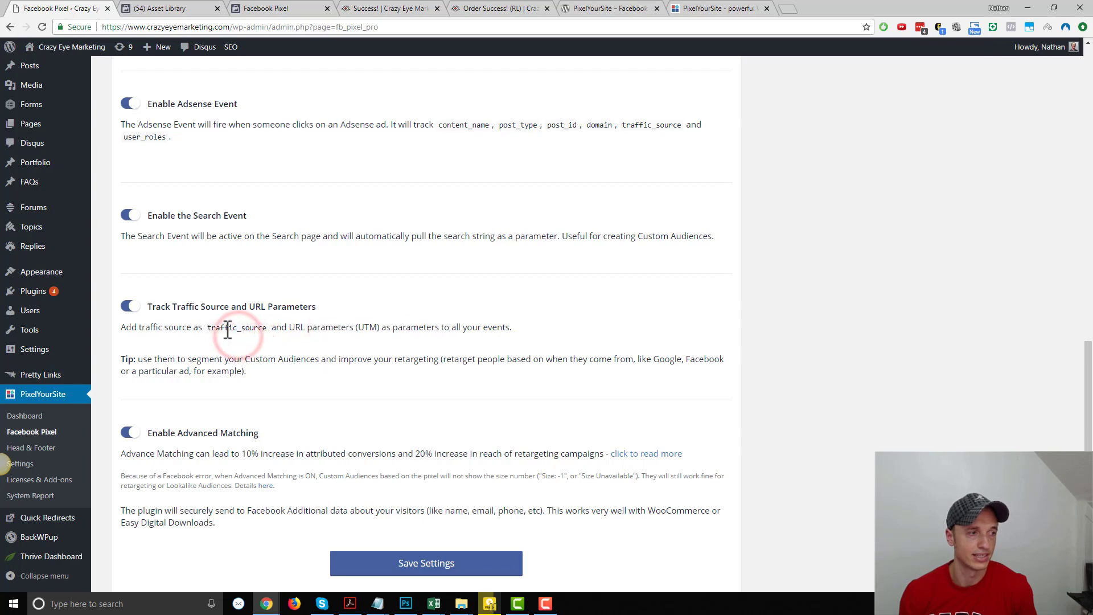
pyautogui.scroll(-2, 233, 333)
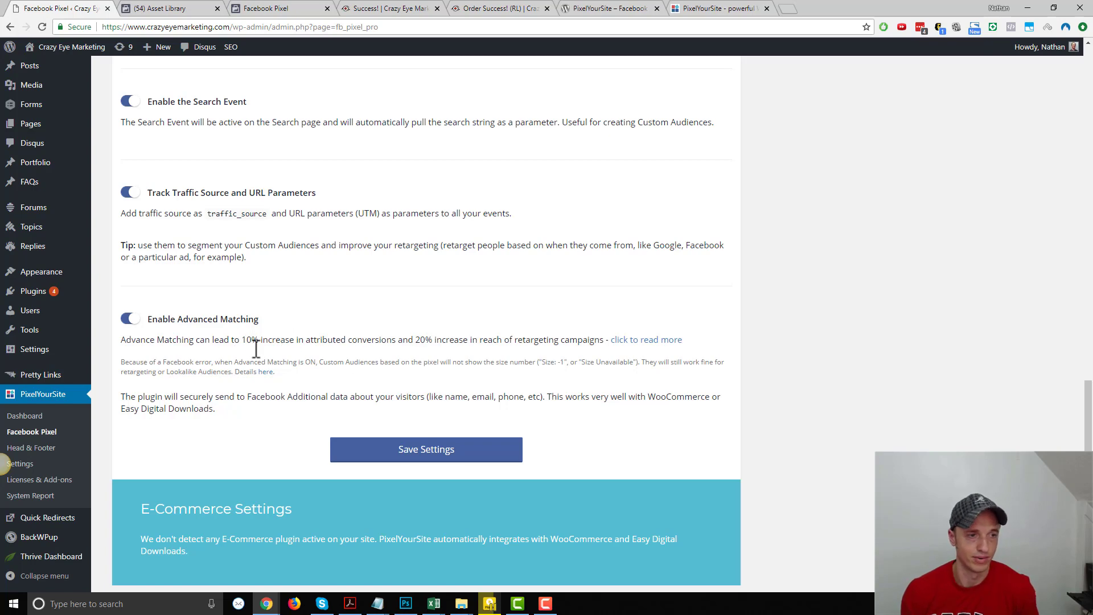
pyautogui.scroll(1, 296, 376)
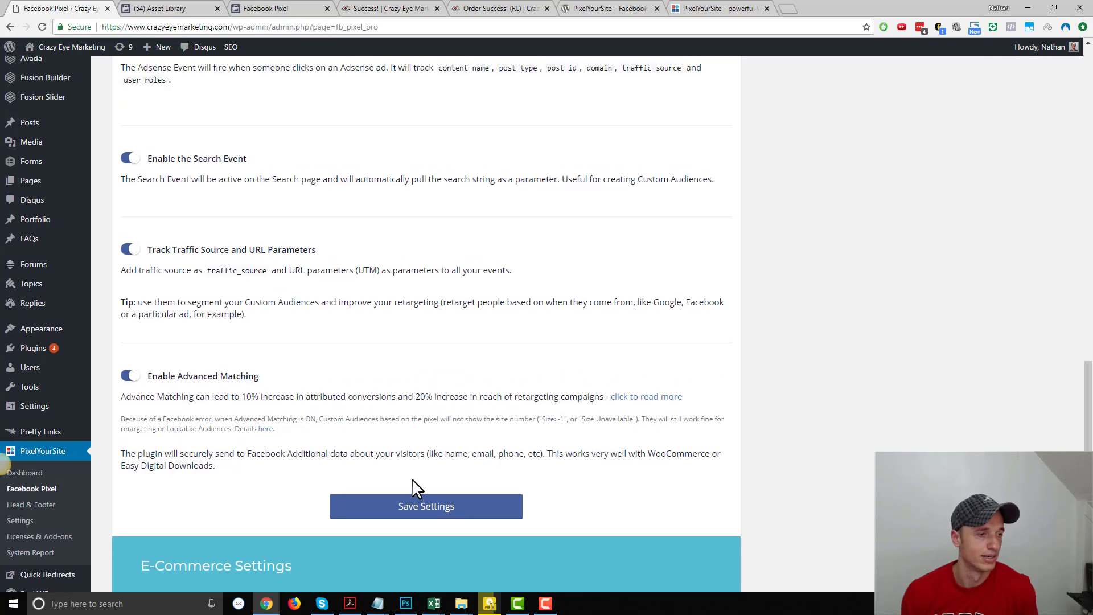
pyautogui.scroll(-2, 414, 488)
pyautogui.scroll(13, 378, 403)
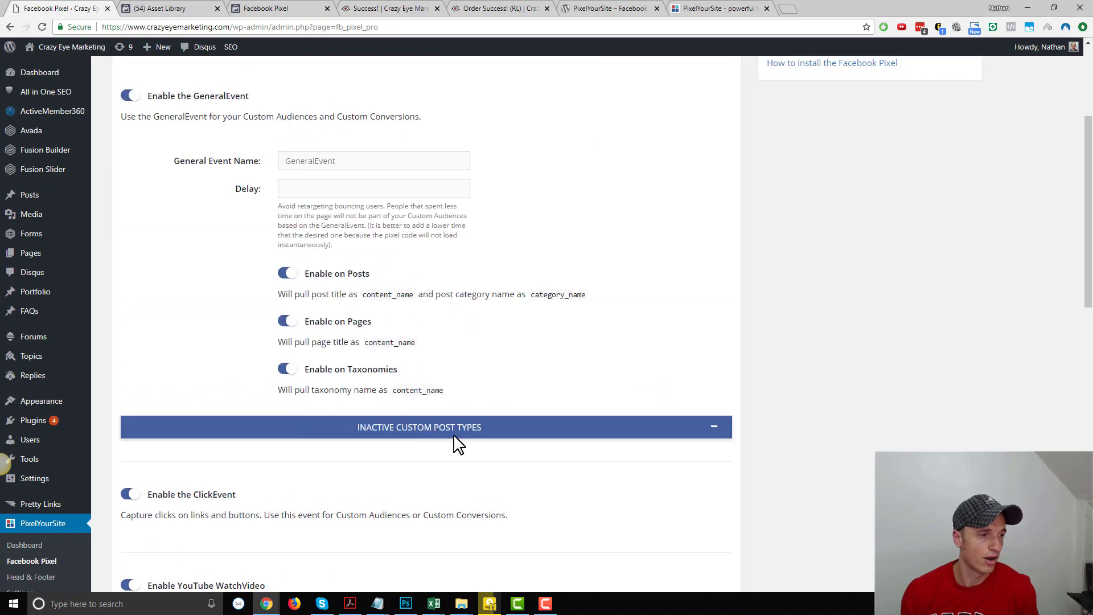
pyautogui.scroll(4, 353, 468)
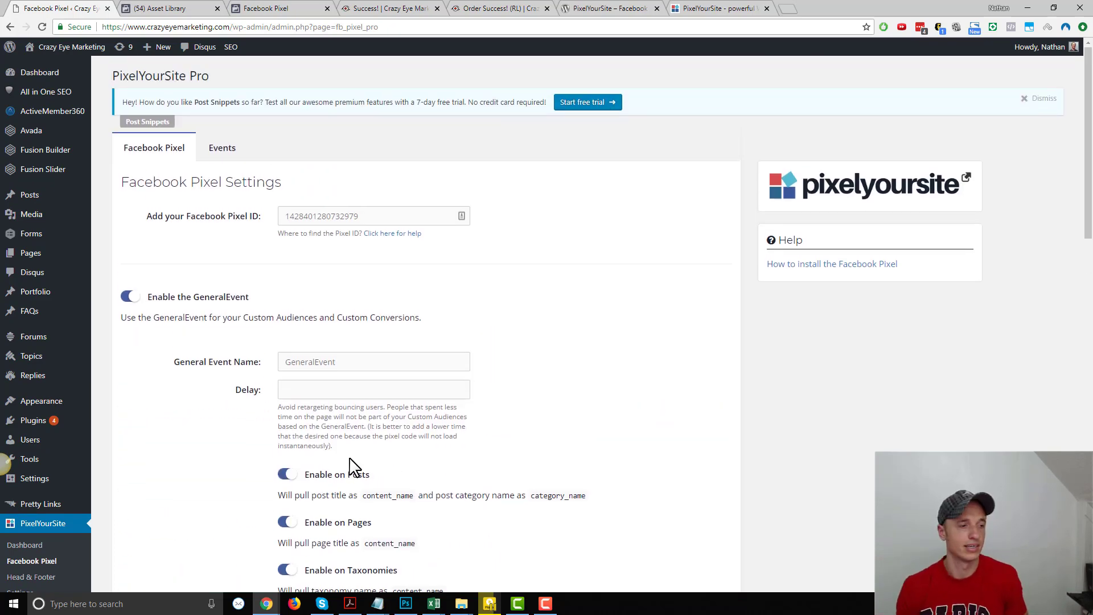
pyautogui.scroll(-1, 353, 468)
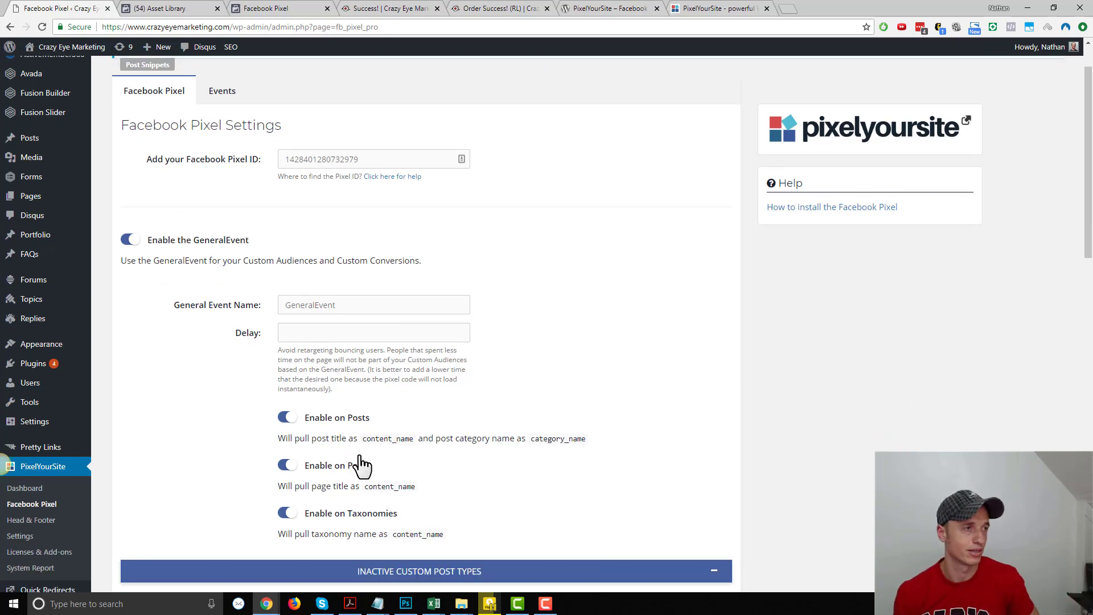
# Open the plugin's Facebook Events list and examine the Visited Product Page event's FB event and trigger URLs
pyautogui.click(225, 94)
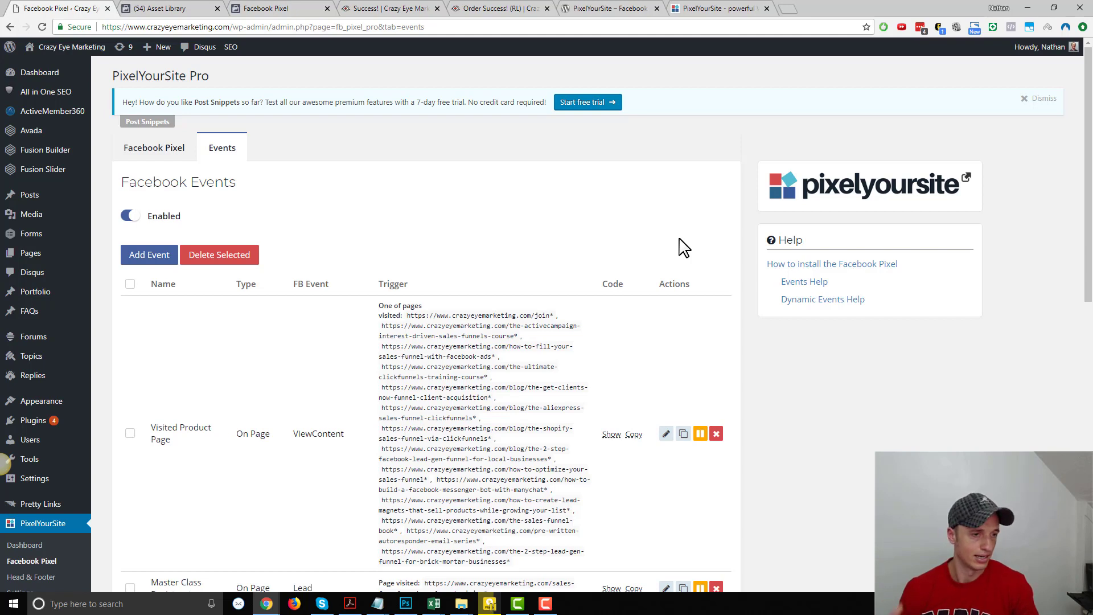
pyautogui.scroll(-1, 656, 268)
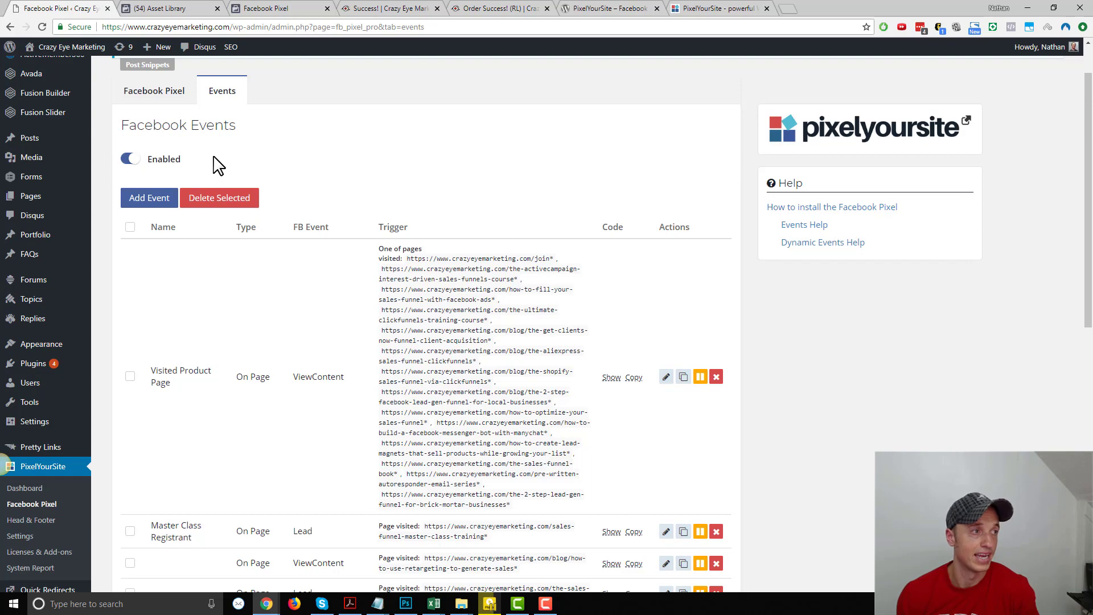
pyautogui.scroll(-3, 361, 202)
pyautogui.scroll(1, 367, 215)
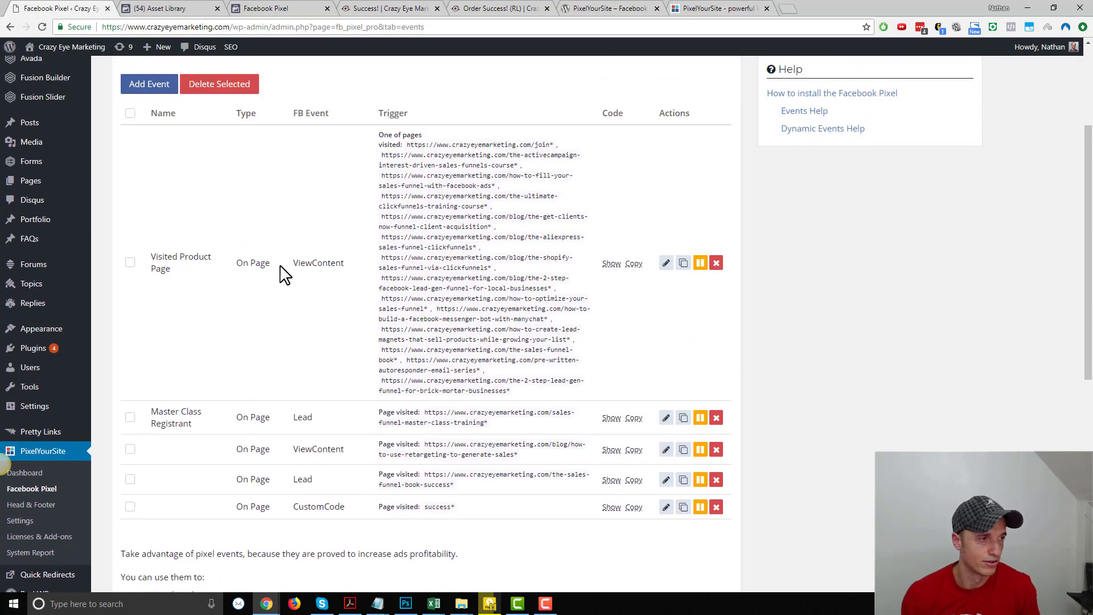
pyautogui.moveTo(294, 263); pyautogui.dragTo(345, 263)
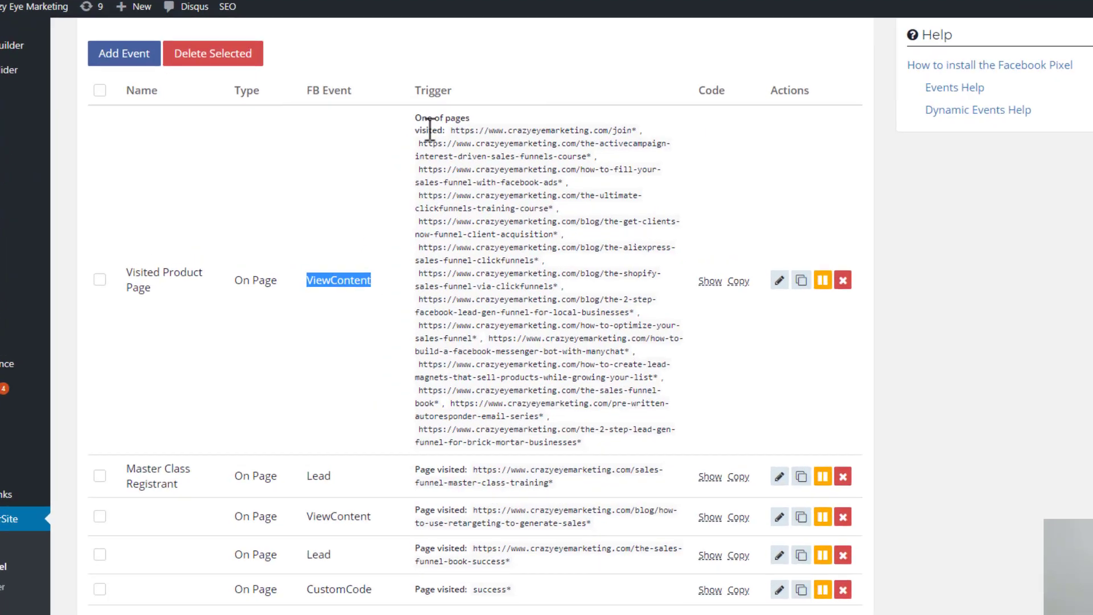
pyautogui.click(385, 144)
pyautogui.moveTo(563, 93); pyautogui.dragTo(847, 561)
pyautogui.click(847, 563)
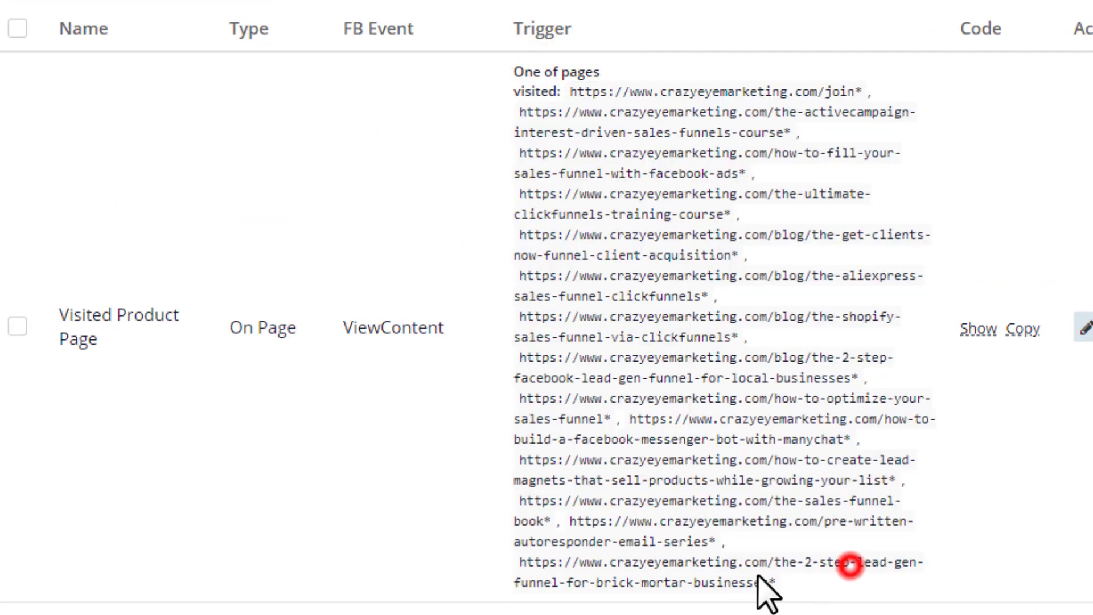
# Open the Visited Product Page event for editing
pyautogui.scroll(2, 758, 530)
pyautogui.scroll(-1, 734, 432)
pyautogui.scroll(-1, 725, 398)
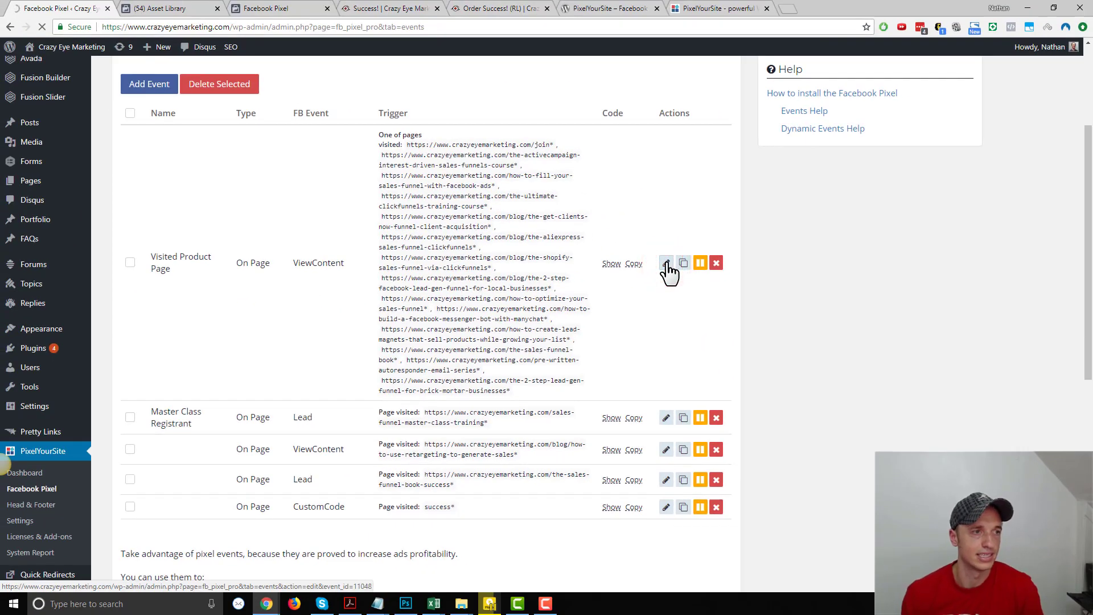
pyautogui.click(666, 263)
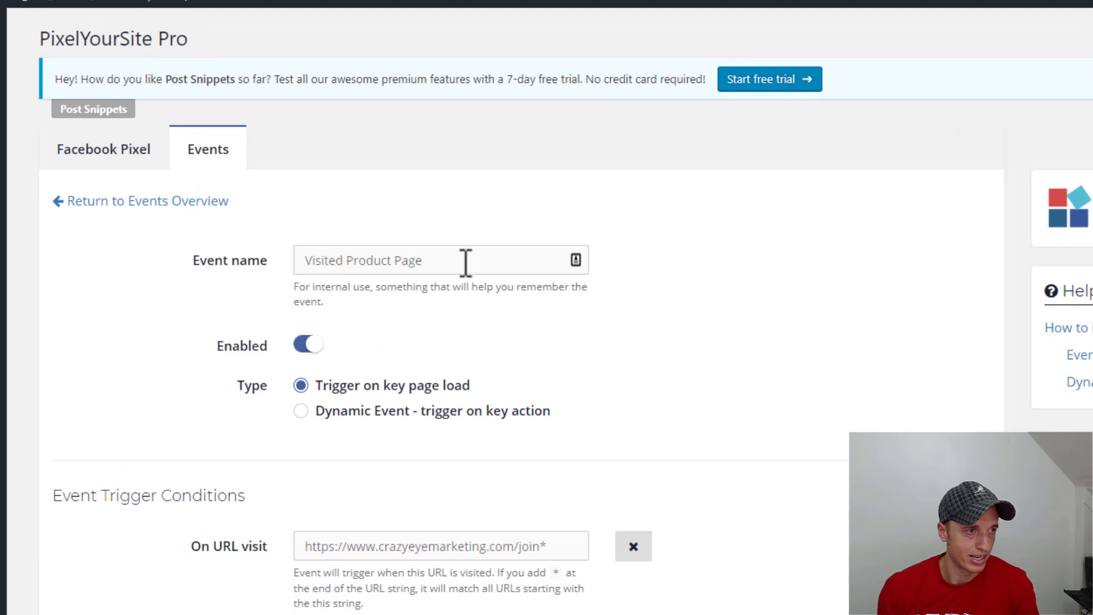
# Examine the Visited Product Page event's name, type and On URL visit trigger conditions
pyautogui.scroll(-1, 342, 262)
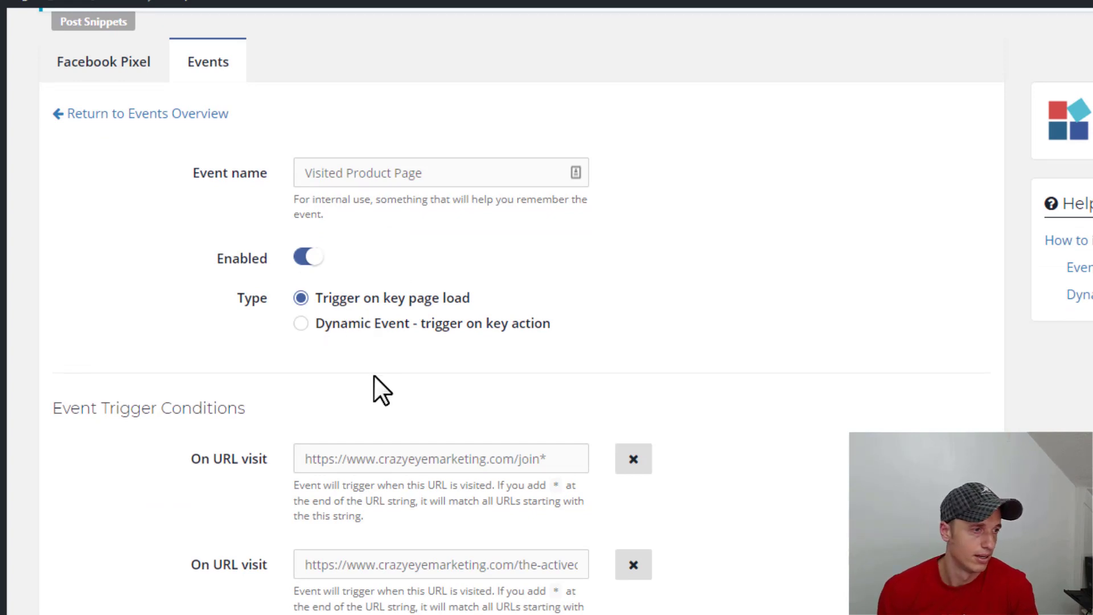
pyautogui.scroll(-3, 378, 390)
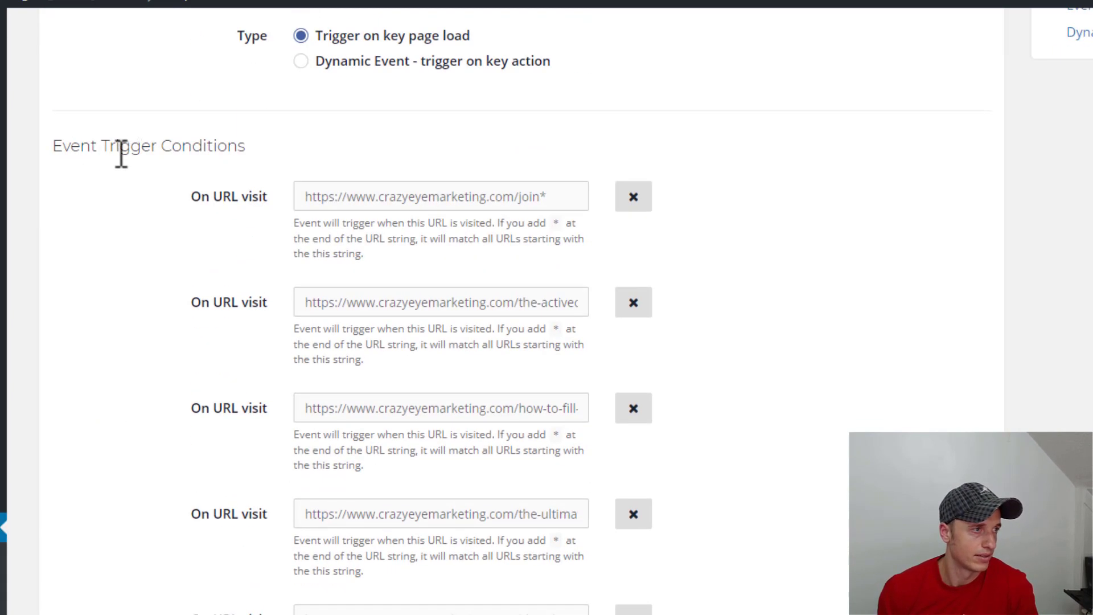
pyautogui.tripleClick(564, 200)
pyautogui.click(577, 196)
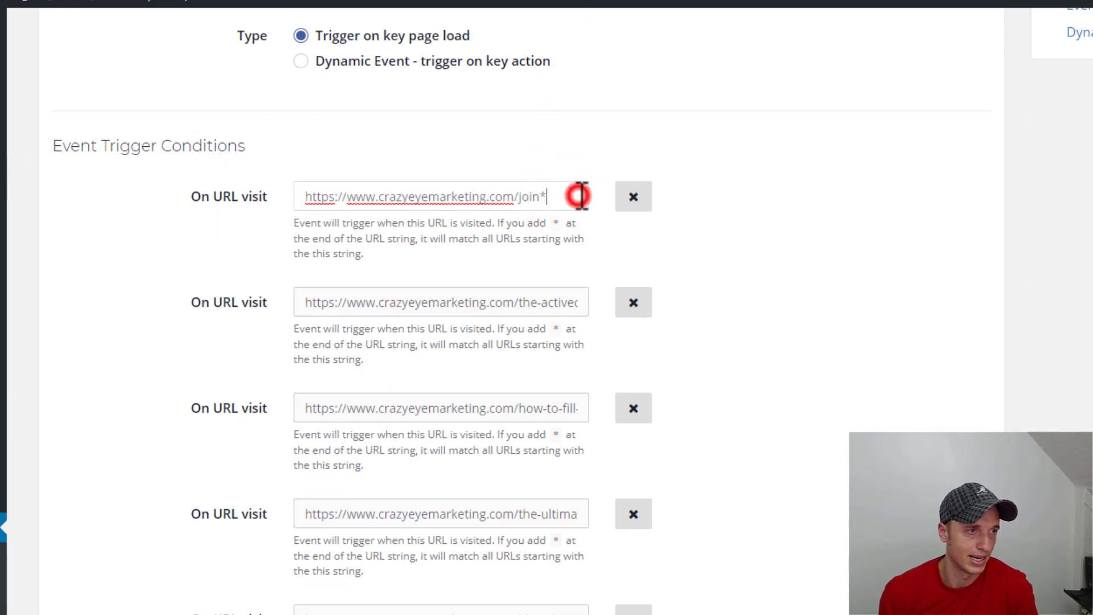
pyautogui.moveTo(565, 196); pyautogui.dragTo(347, 196)
pyautogui.moveTo(542, 302); pyautogui.dragTo(647, 336)
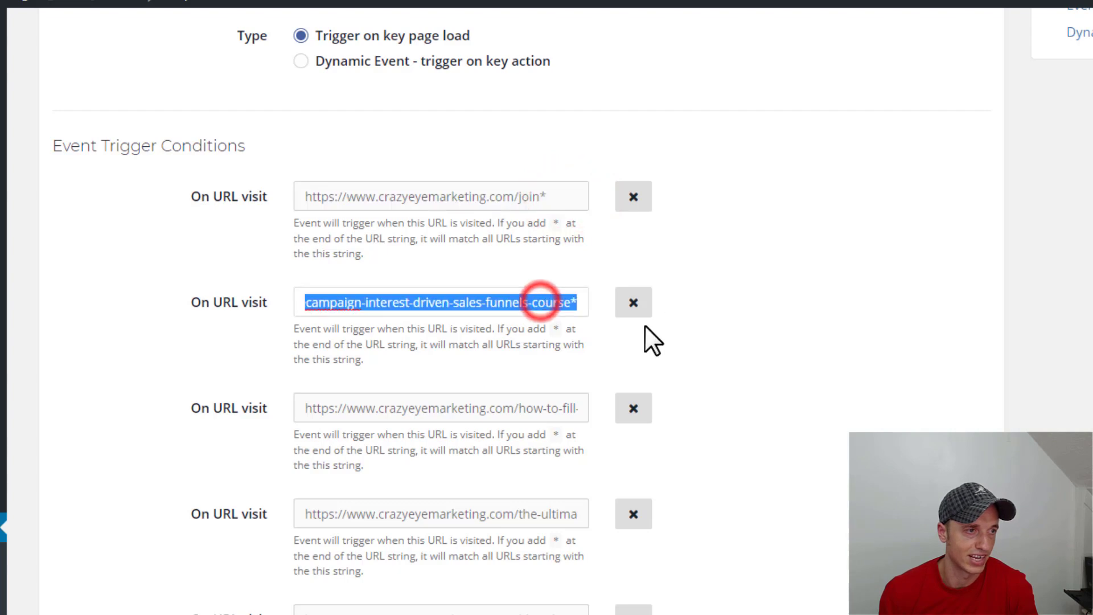
pyautogui.scroll(-2, 551, 368)
pyautogui.moveTo(517, 322); pyautogui.dragTo(660, 333)
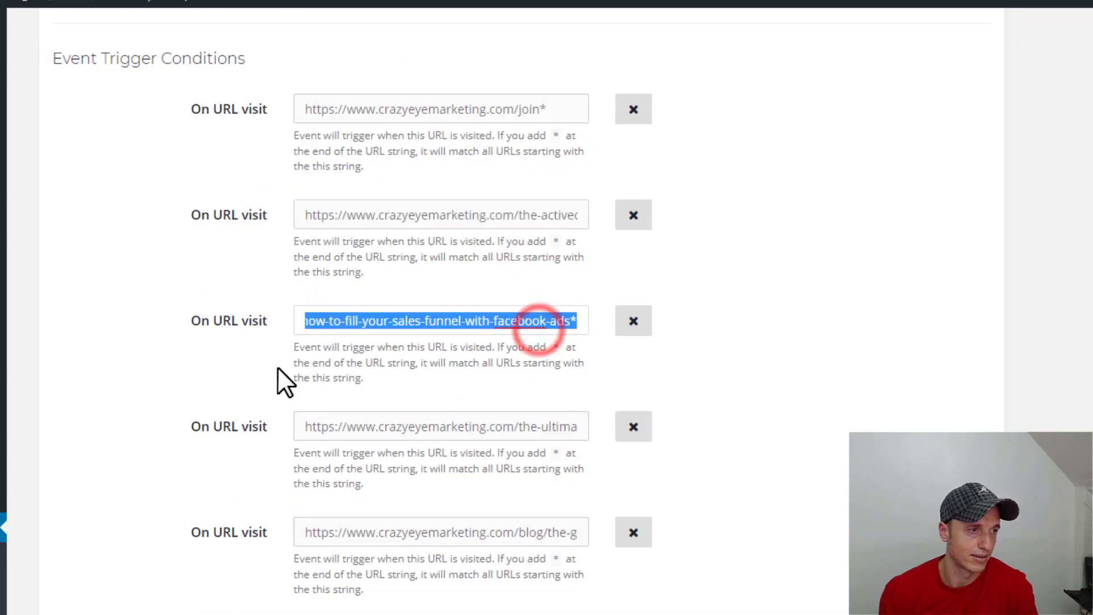
pyautogui.scroll(-5, 505, 312)
pyautogui.scroll(-15, 540, 191)
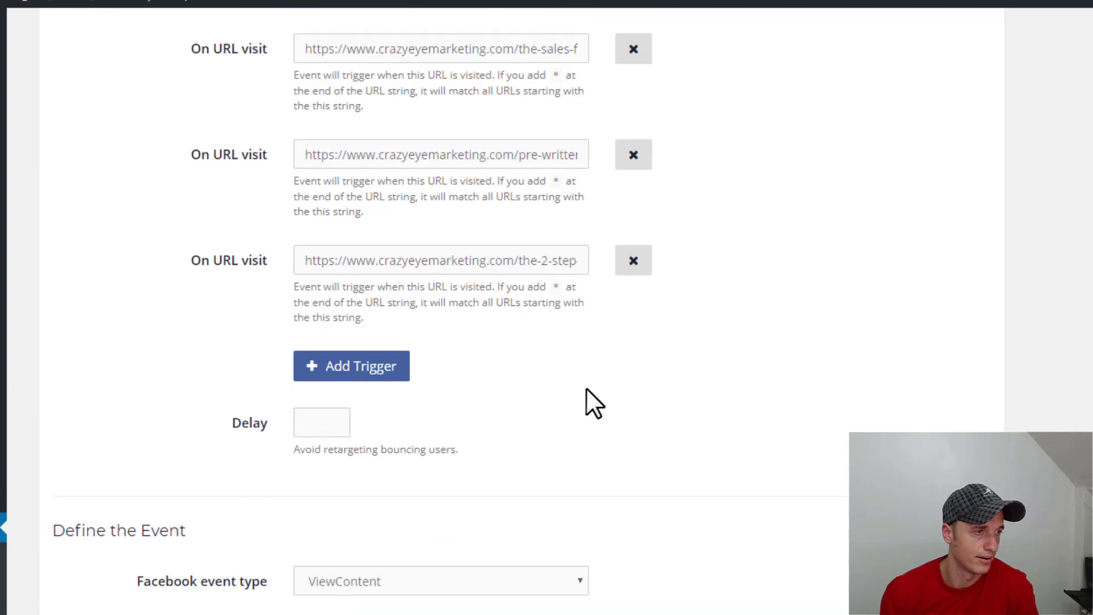
pyautogui.click(373, 367)
pyautogui.click(425, 366)
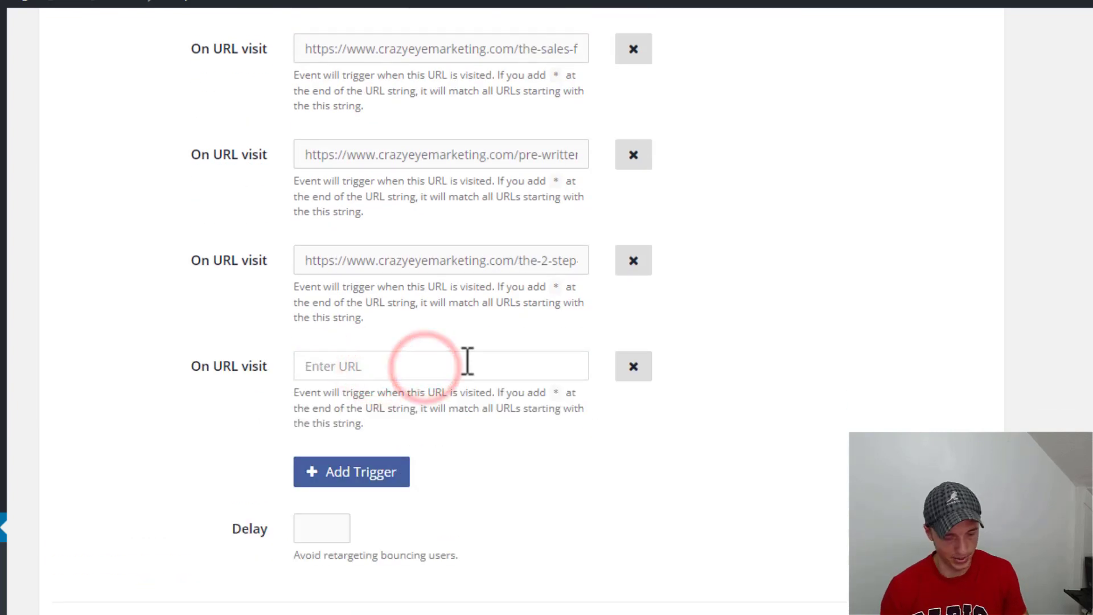
pyautogui.write('https://')
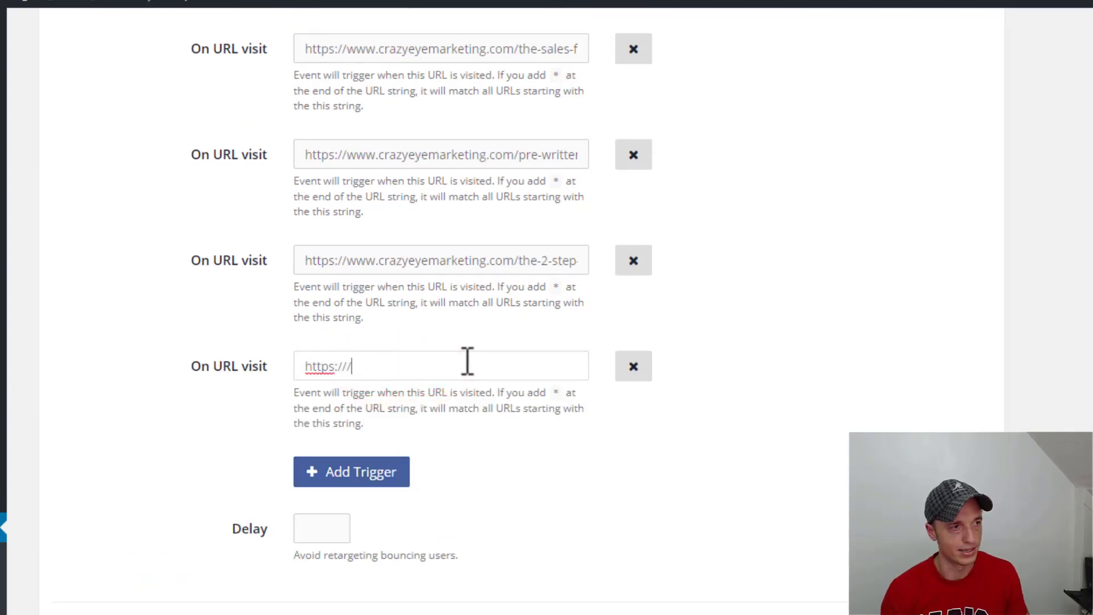
pyautogui.write('www.cra')
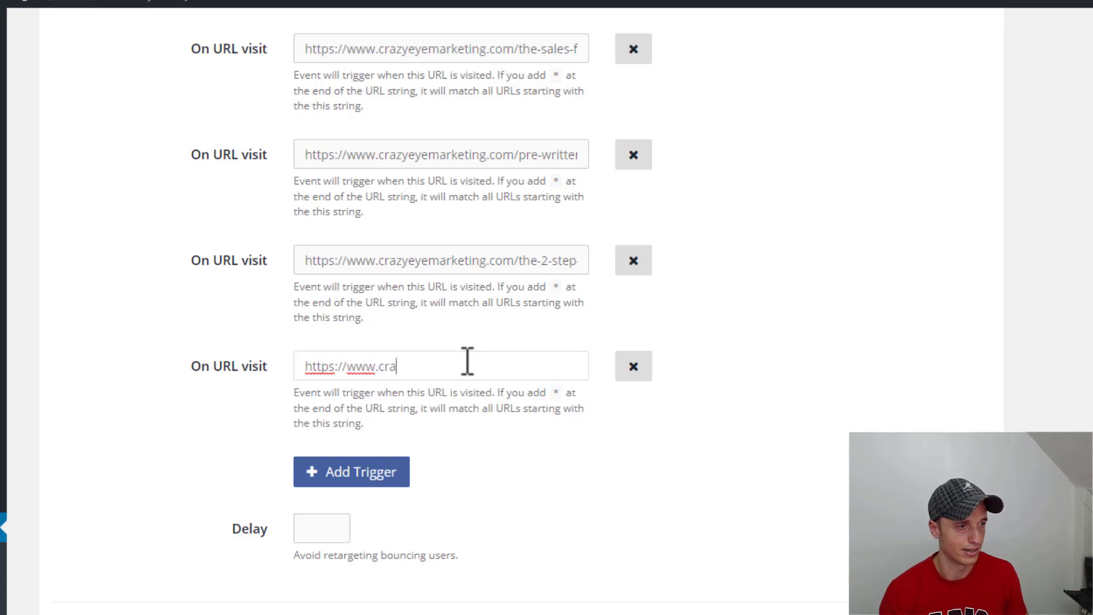
pyautogui.write('zyeyemarketing.com')
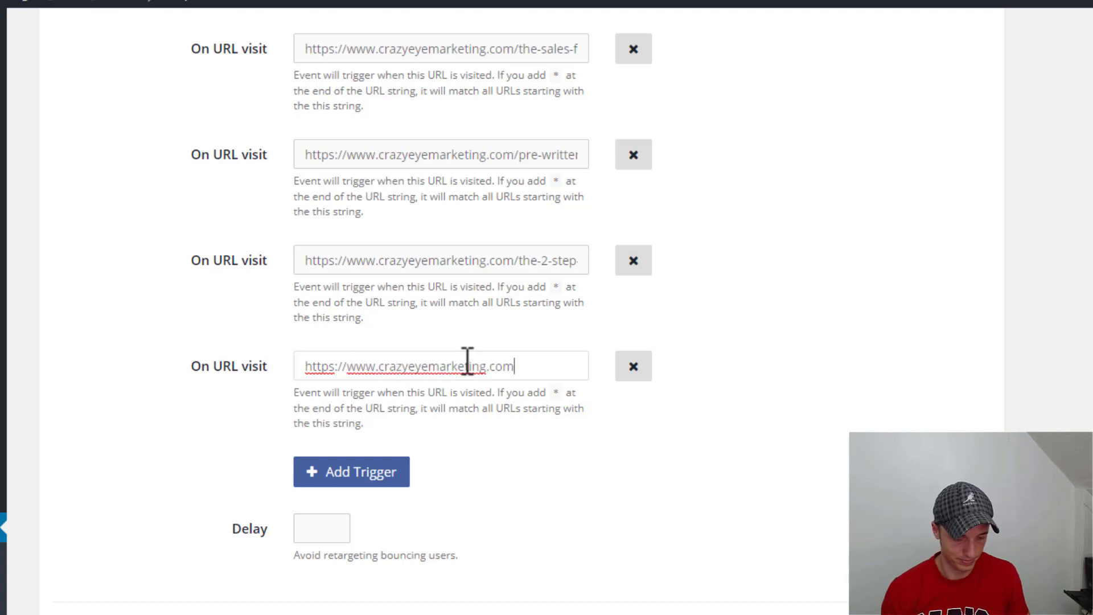
pyautogui.write('/demo')
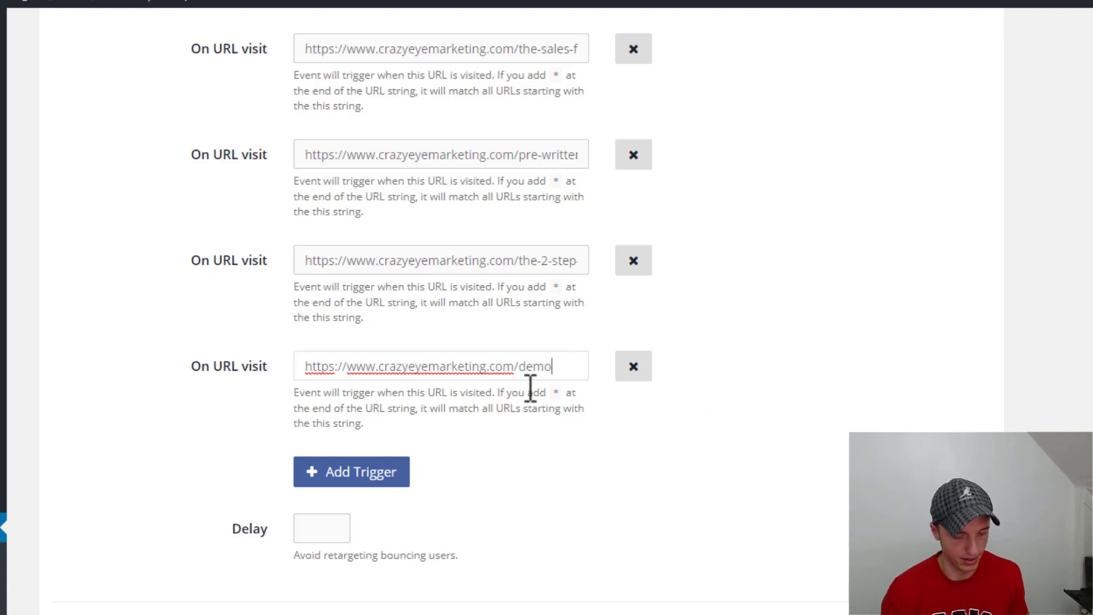
pyautogui.write('*')
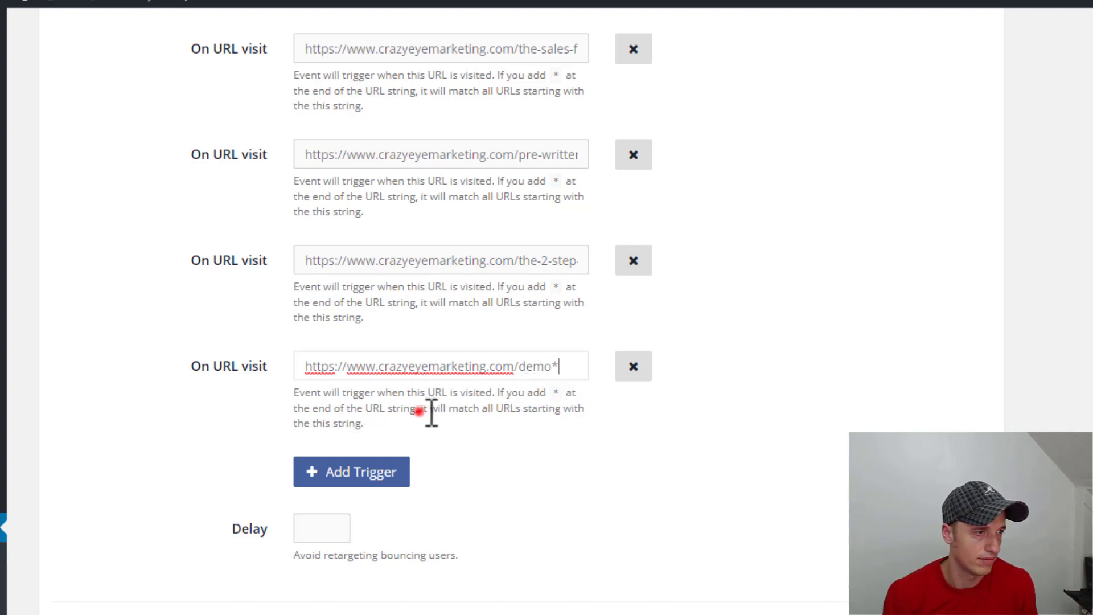
# Examine the URL wildcard hint and the Delay setting, and remove the demo* trigger from the event
pyautogui.moveTo(421, 410); pyautogui.dragTo(609, 425)
pyautogui.click(585, 434)
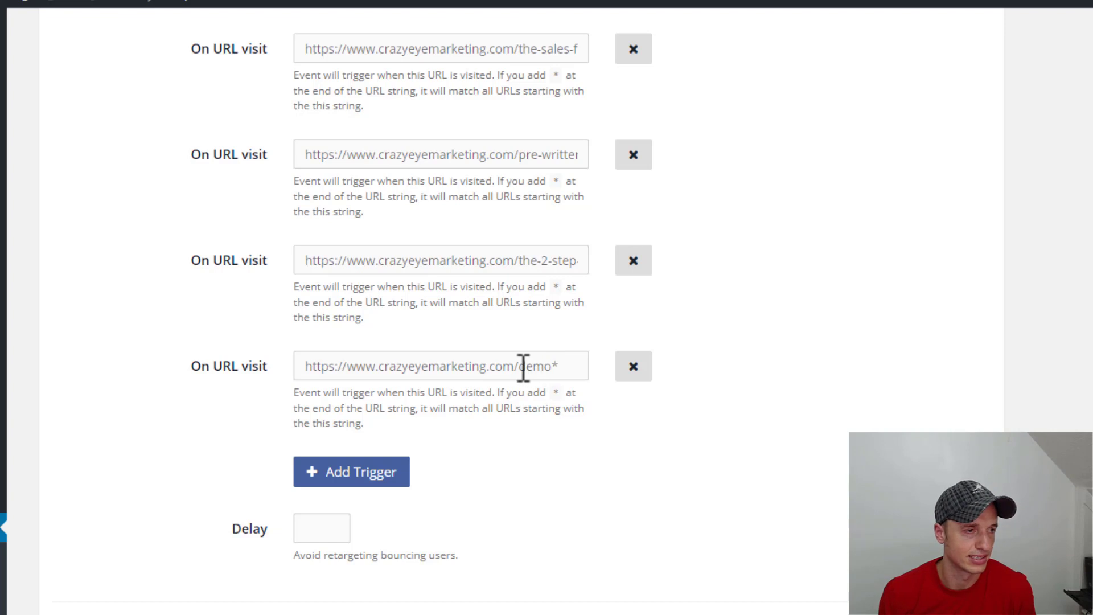
pyautogui.moveTo(519, 367); pyautogui.dragTo(445, 355)
pyautogui.click(557, 367)
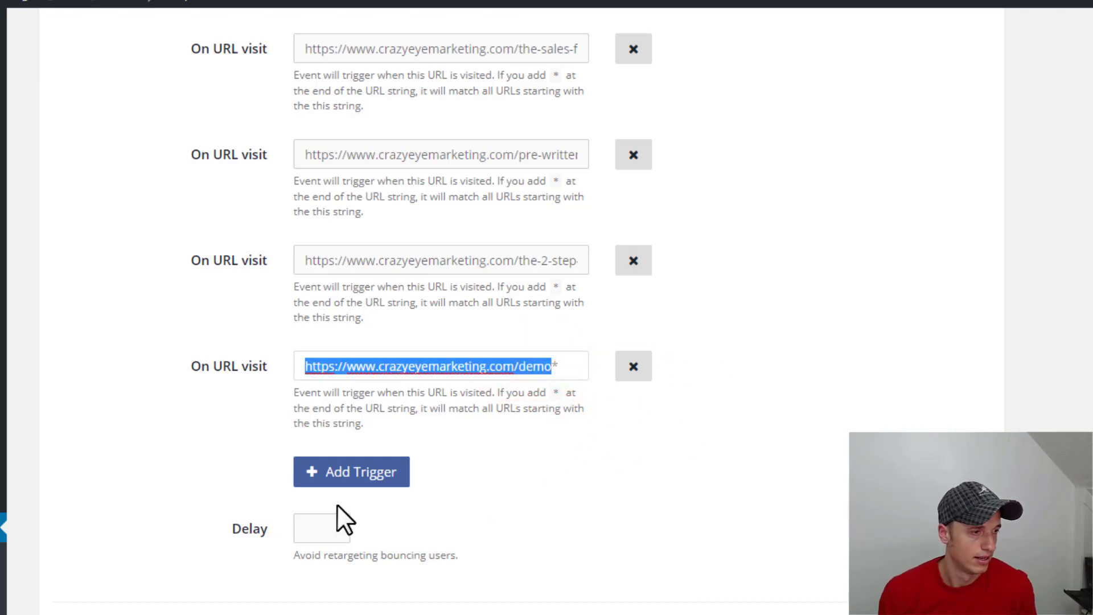
pyautogui.click(307, 529)
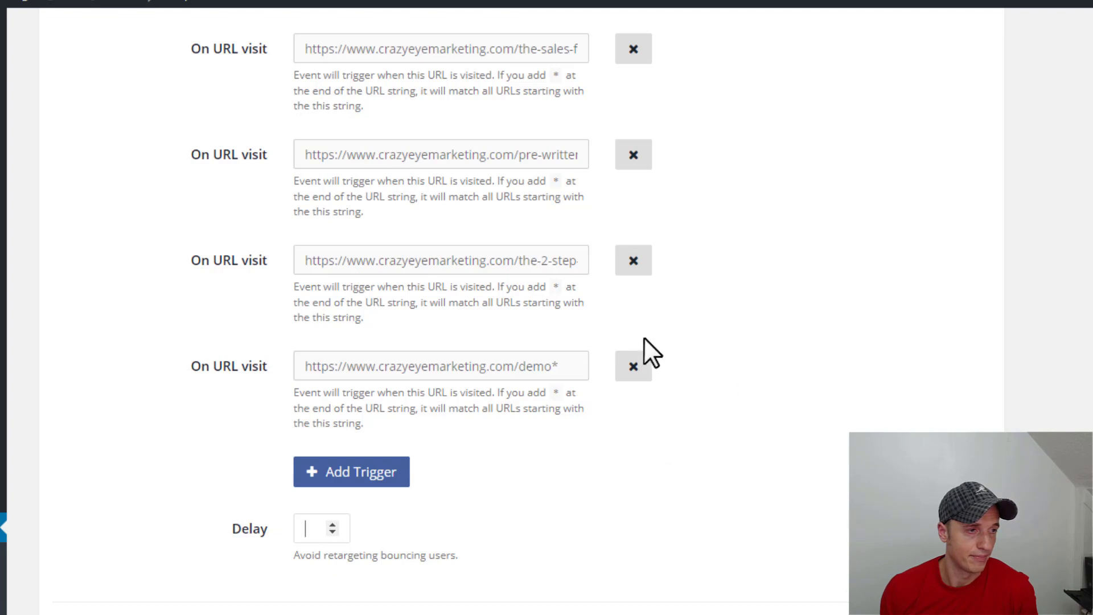
pyautogui.click(633, 370)
# Examine the Facebook event type and parameter fields under Define the Event, adding and removing an empty custom parameter
pyautogui.scroll(-1, 695, 446)
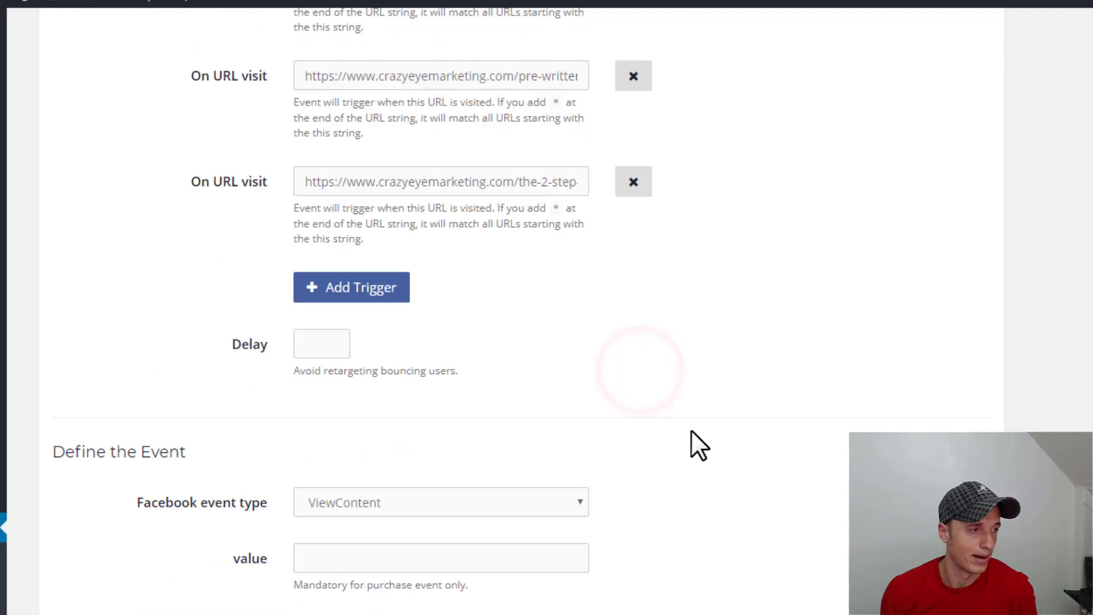
pyautogui.scroll(-4, 691, 432)
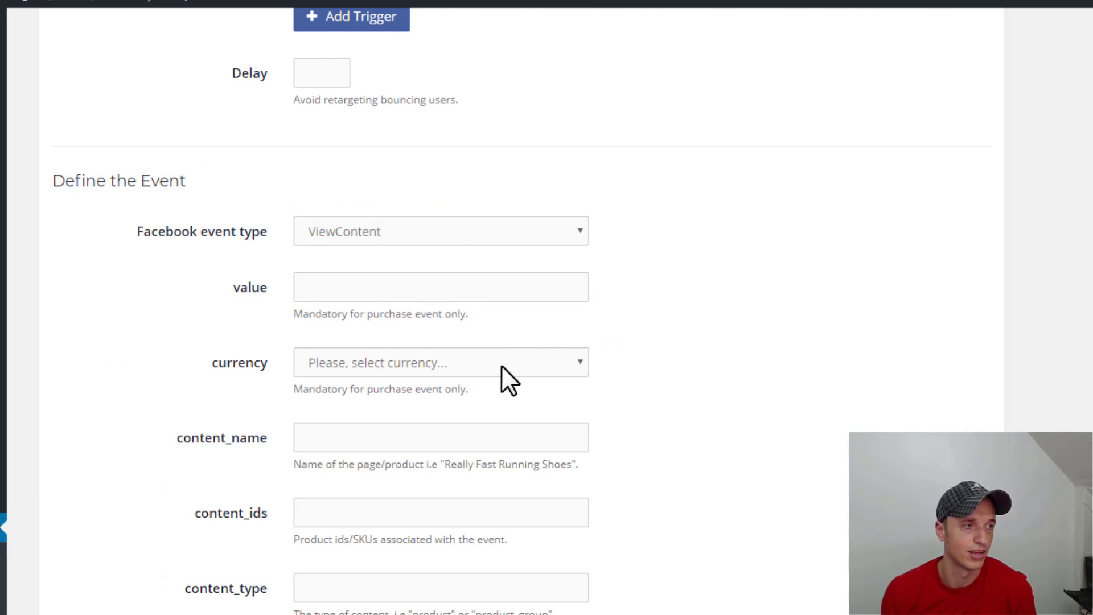
pyautogui.scroll(-1, 471, 366)
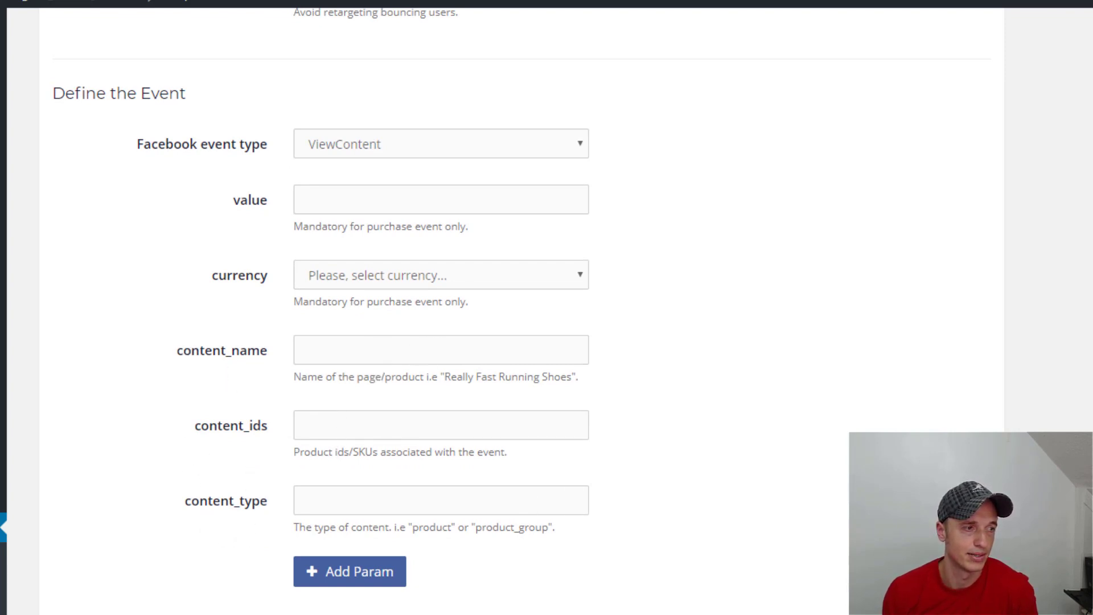
pyautogui.scroll(-1, 498, 484)
pyautogui.click(348, 522)
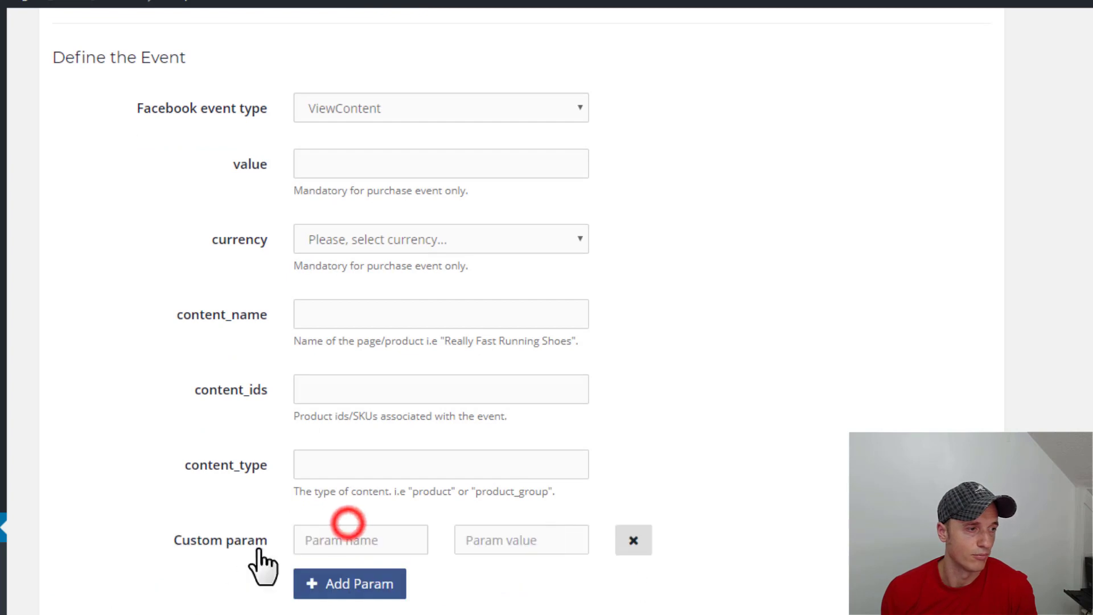
pyautogui.click(635, 539)
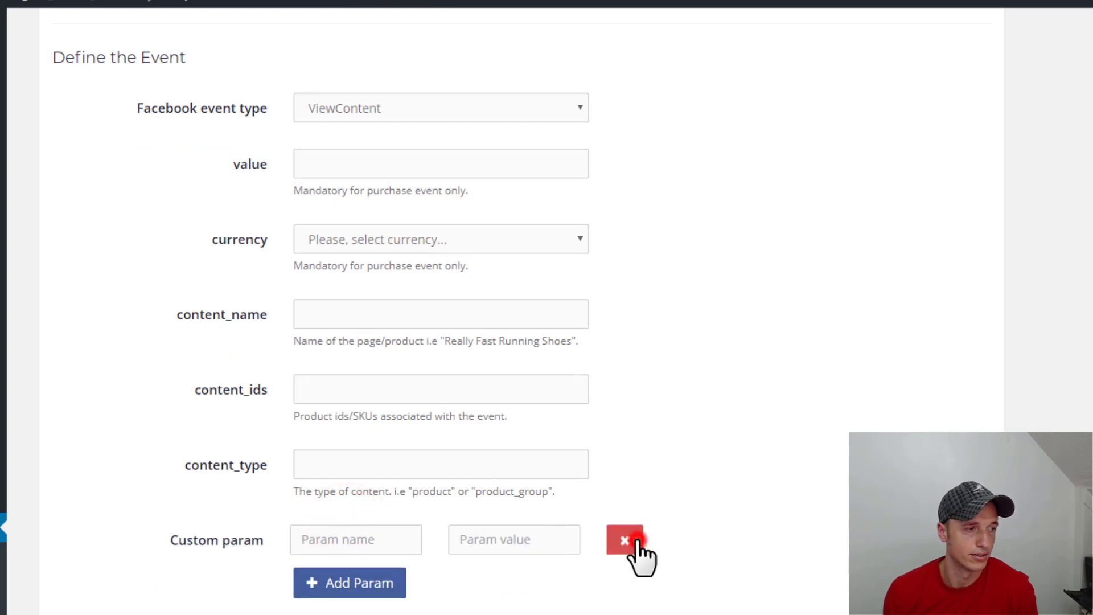
pyautogui.scroll(7, 234, 486)
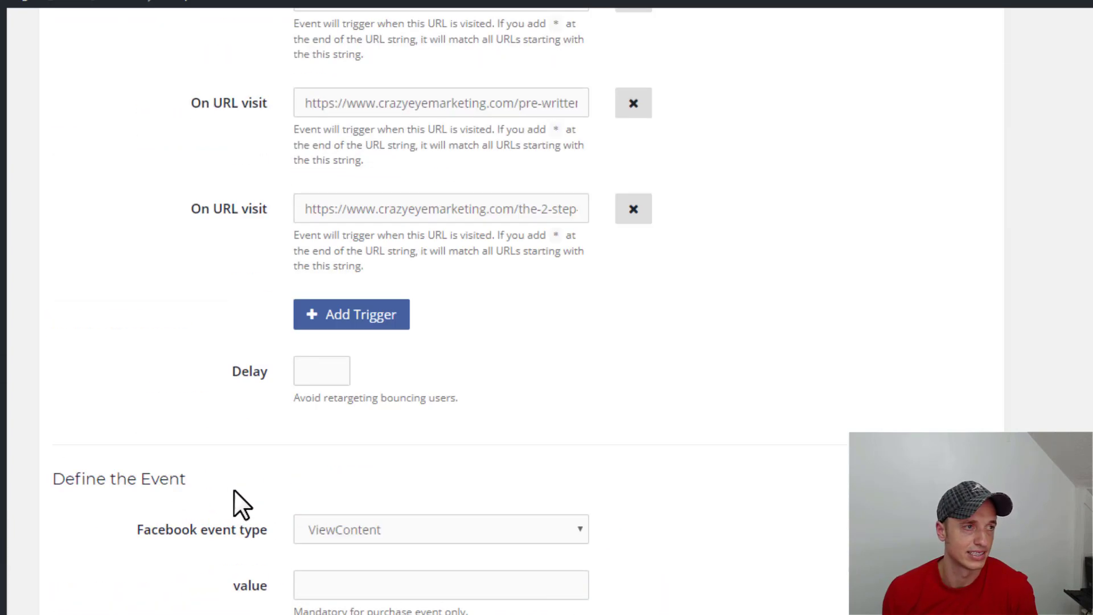
pyautogui.scroll(-9, 342, 587)
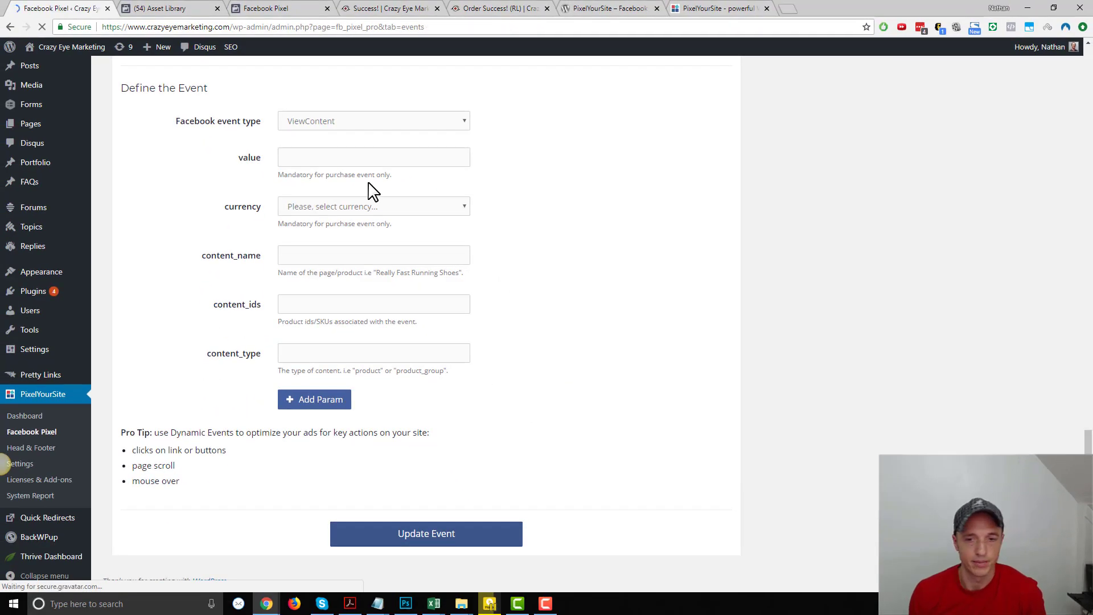
# Return to the events list and examine the Master Class Registrant event's Lead type
pyautogui.scroll(-2, 366, 193)
pyautogui.scroll(-3, 401, 338)
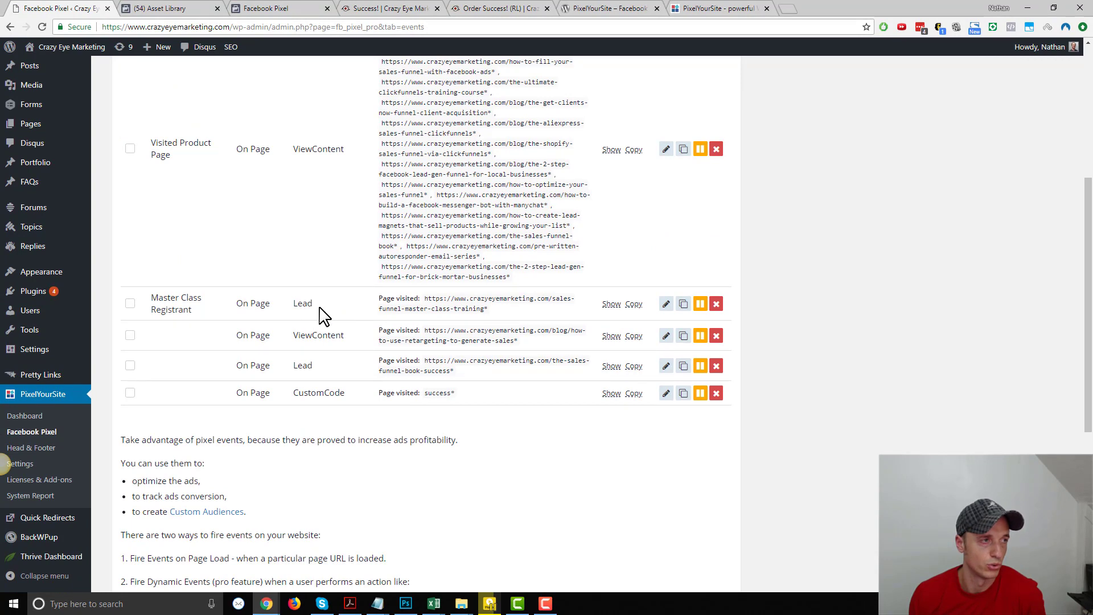
pyautogui.scroll(-1, 317, 305)
pyautogui.moveTo(292, 246); pyautogui.dragTo(313, 246)
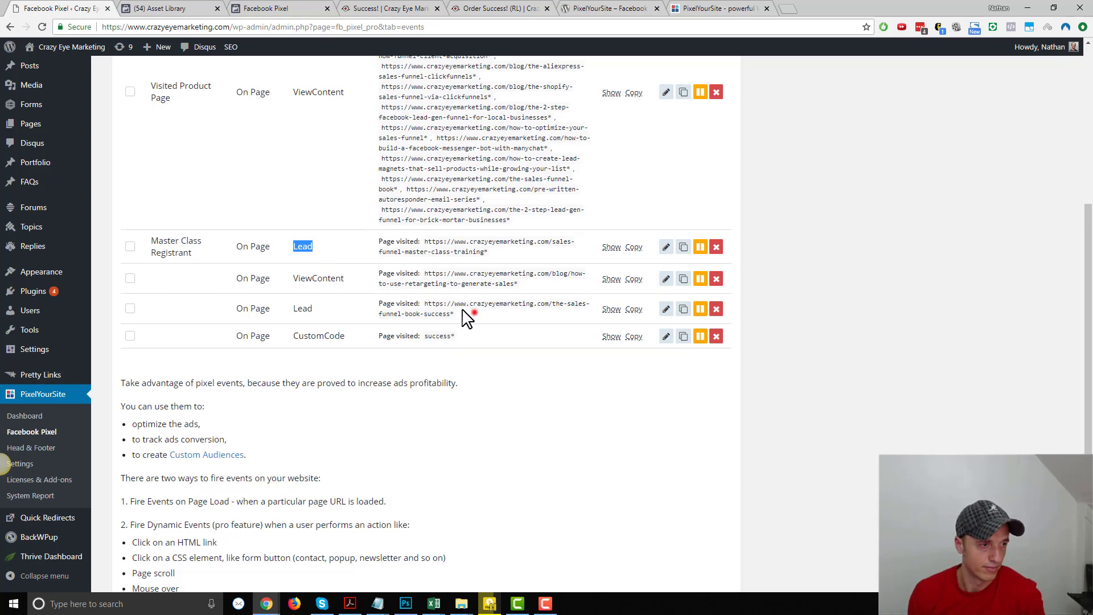
pyautogui.moveTo(463, 311); pyautogui.dragTo(426, 297)
pyautogui.hotkey('ctrl', 'c')
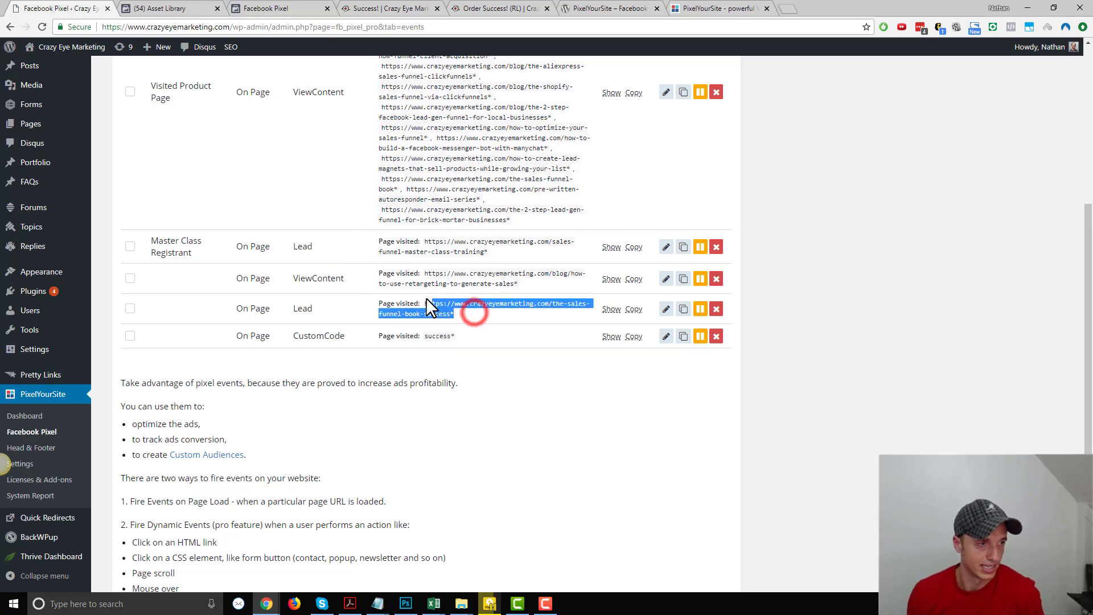
pyautogui.click(788, 9)
pyautogui.hotkey('ctrl', 'v')
pyautogui.press('BackSpace')
pyautogui.press('Return')
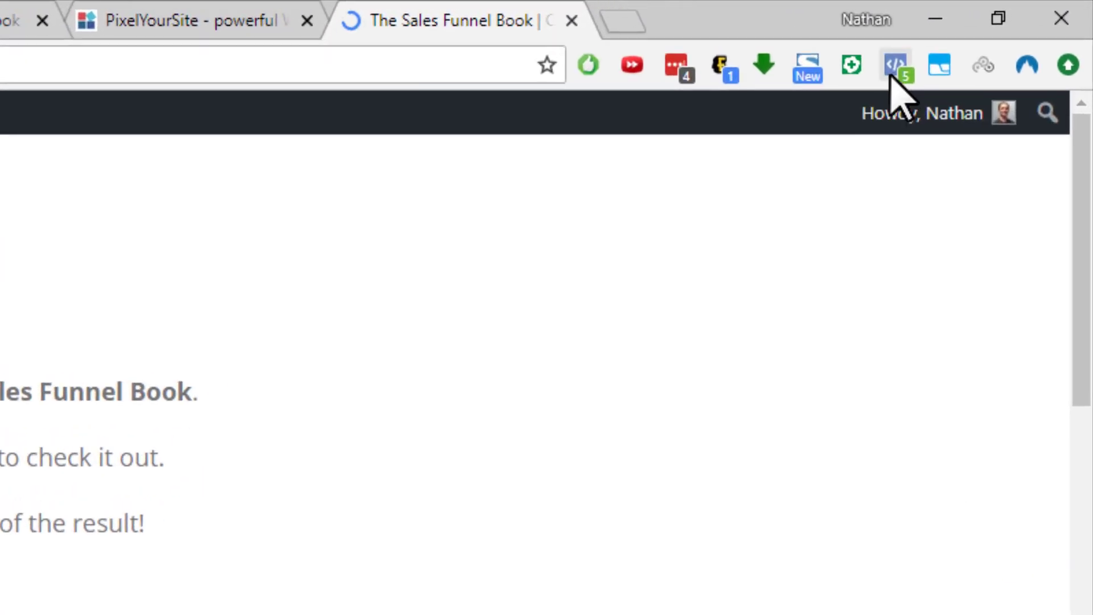
# Inspect the page with Facebook Pixel Helper, expanding GeneralEvent and examining its utm_campaign parameter
pyautogui.click(897, 65)
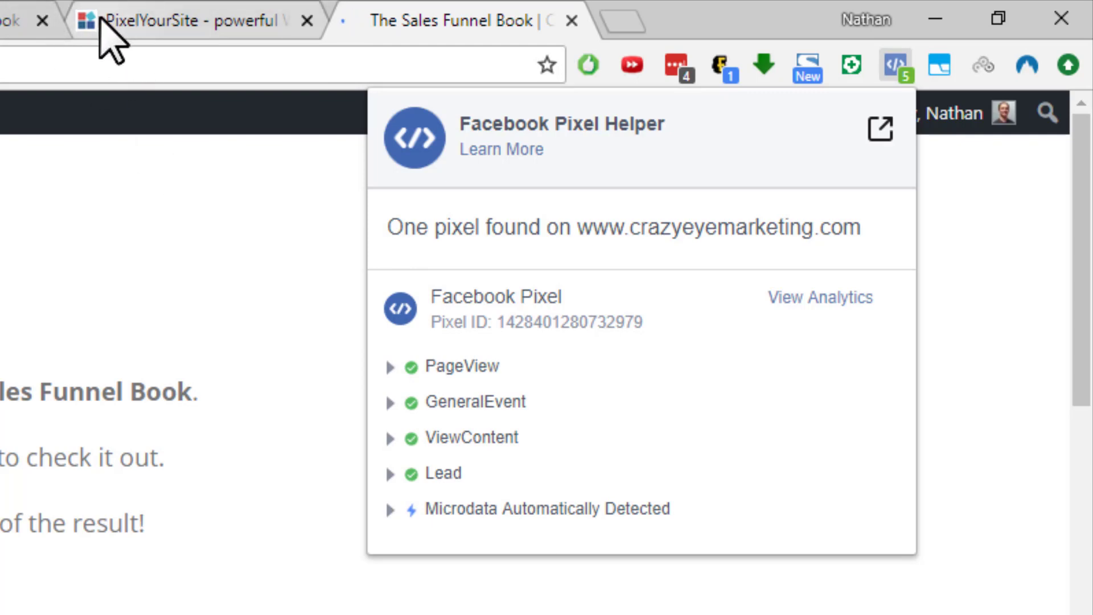
pyautogui.click(390, 402)
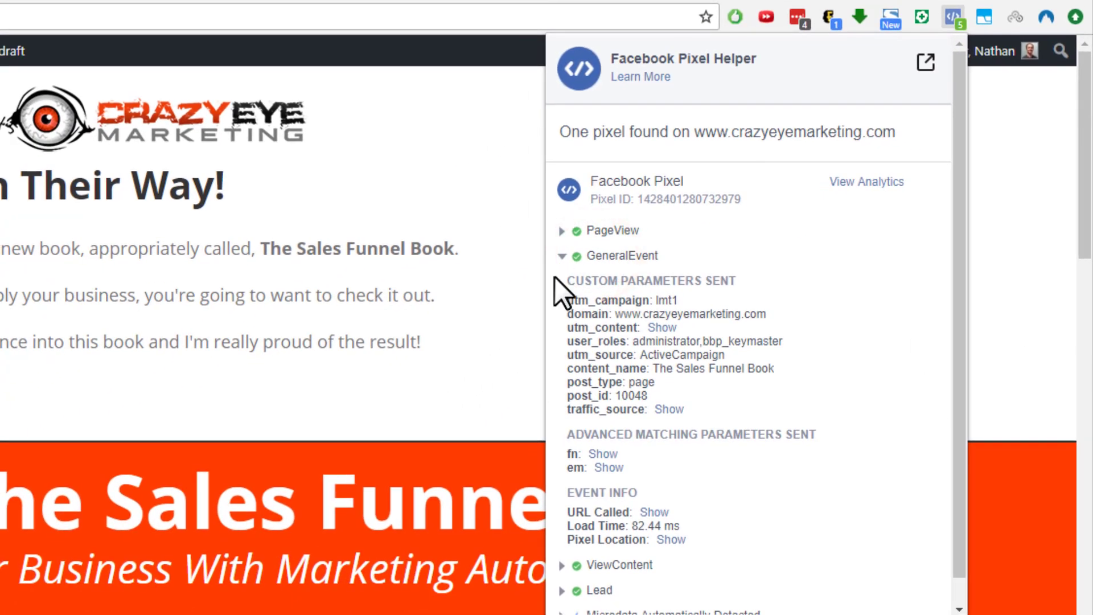
pyautogui.moveTo(565, 280); pyautogui.dragTo(774, 284)
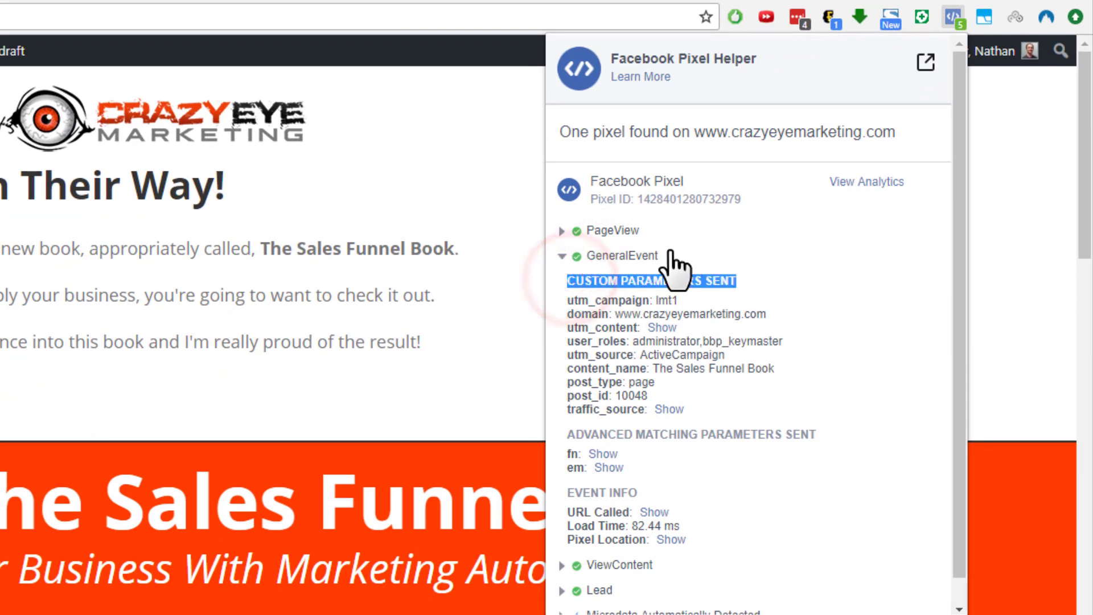
pyautogui.click(577, 300)
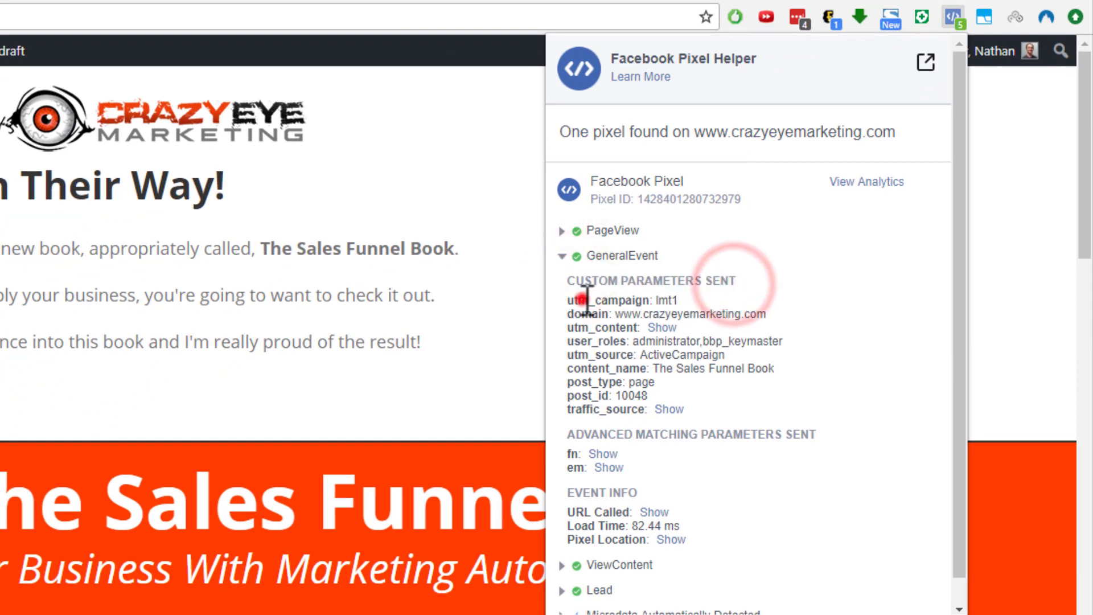
pyautogui.doubleClick(660, 300)
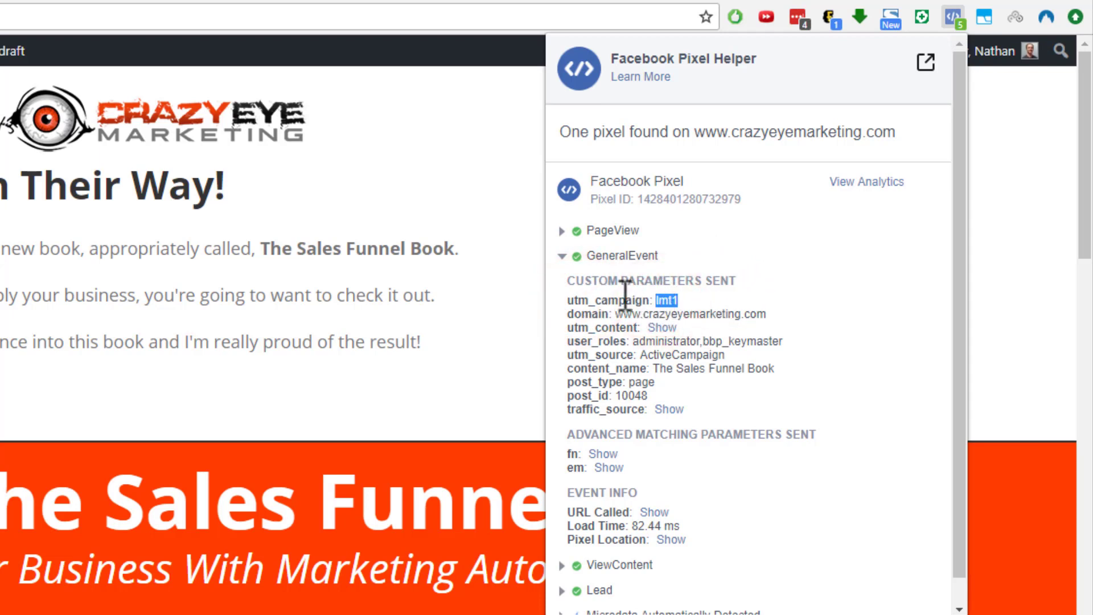
pyautogui.click(672, 298)
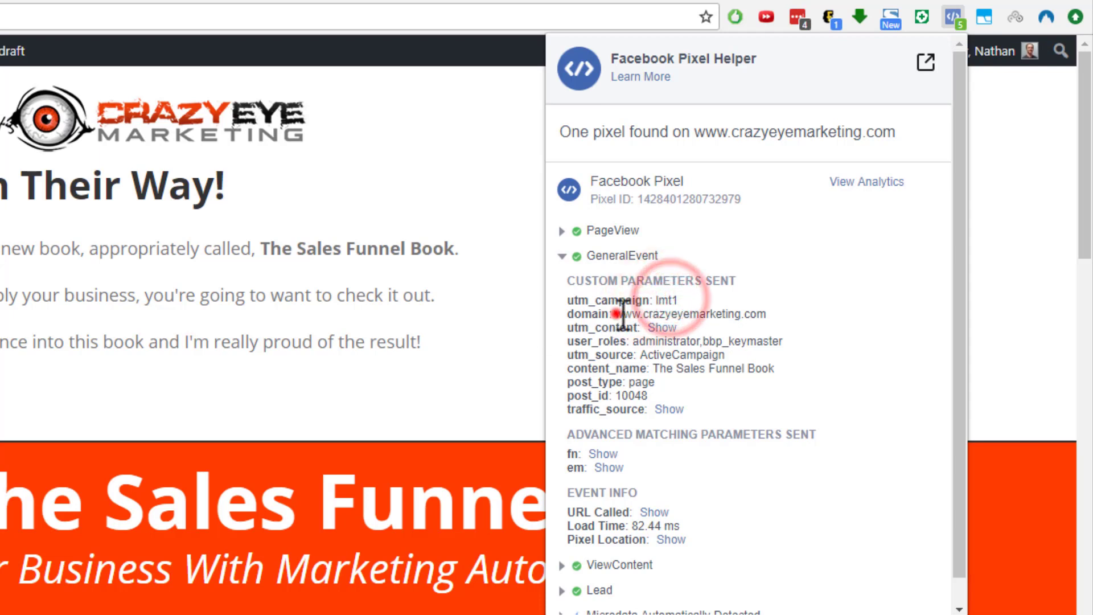
# Examine GeneralEvent's domain, utm_content and content_name parameters, revealing the hidden utm_content value
pyautogui.doubleClick(622, 313)
pyautogui.click(662, 328)
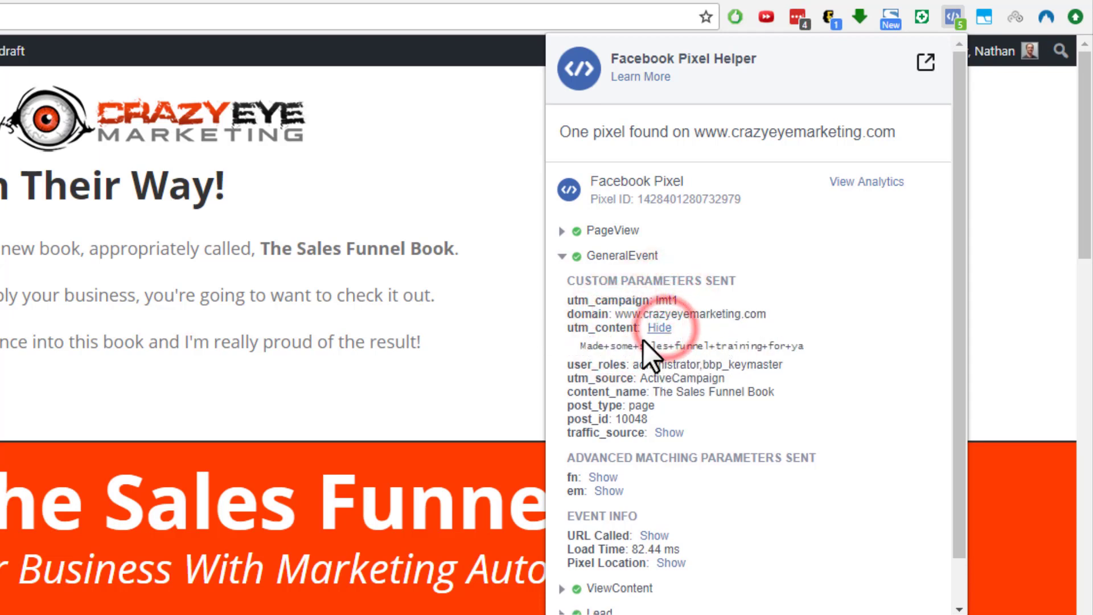
pyautogui.moveTo(581, 347); pyautogui.dragTo(805, 359)
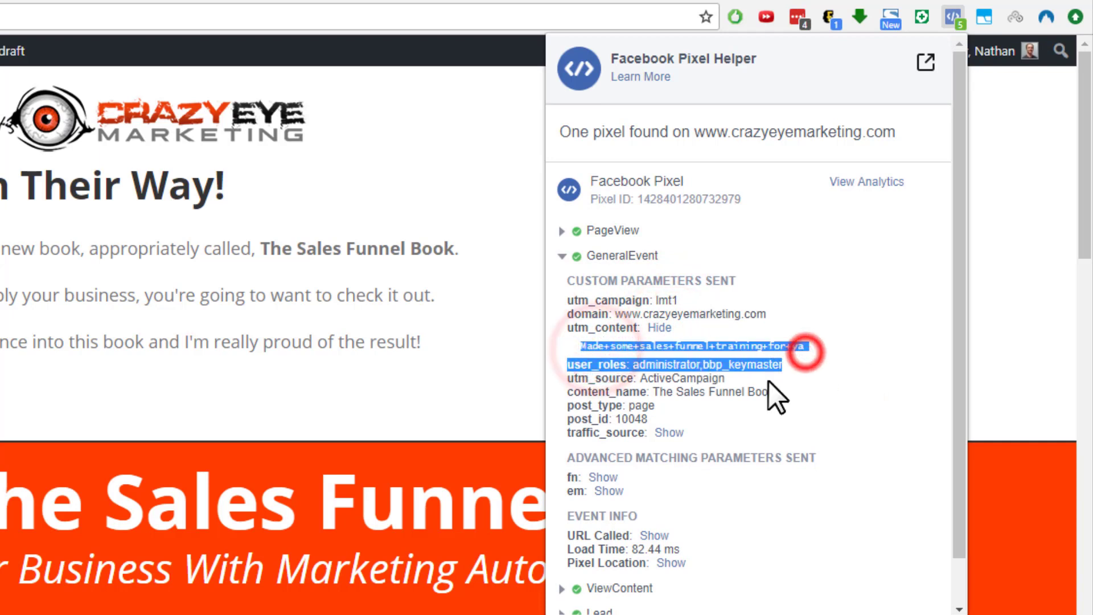
pyautogui.moveTo(767, 391); pyautogui.dragTo(763, 408)
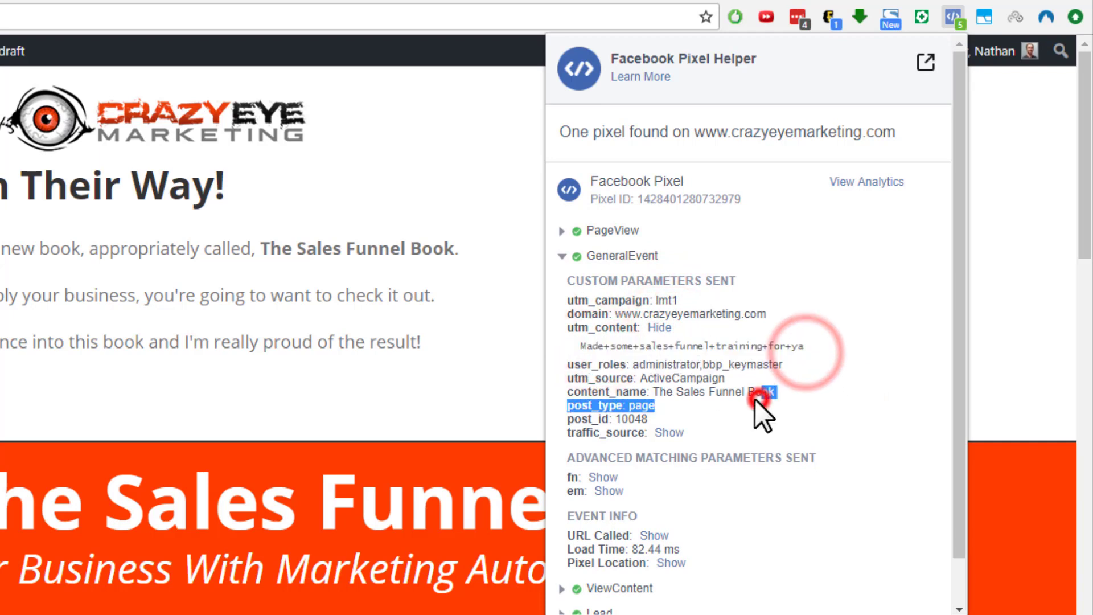
pyautogui.click(670, 391)
pyautogui.moveTo(659, 388); pyautogui.dragTo(777, 393)
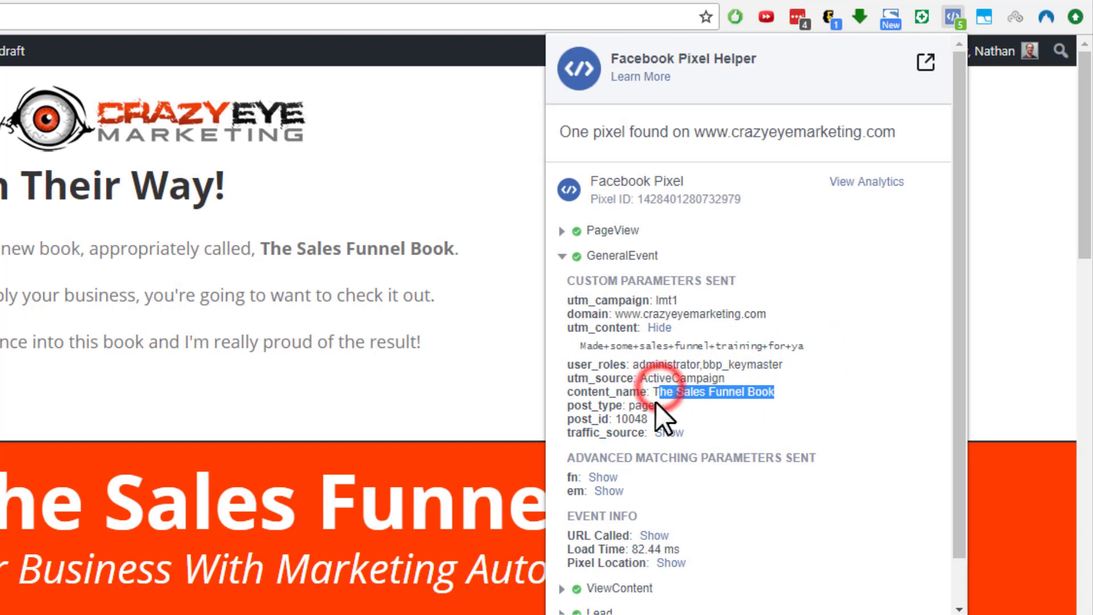
# Reveal and examine GeneralEvent's traffic_source value, and collapse the event's details
pyautogui.click(671, 433)
pyautogui.scroll(-2, 654, 399)
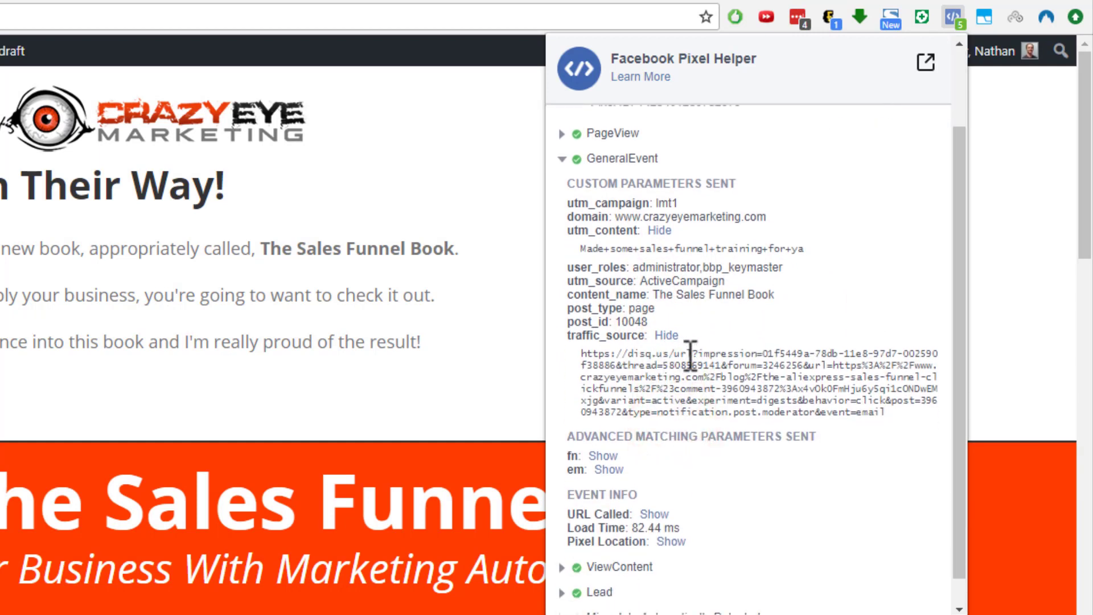
pyautogui.scroll(-1, 627, 369)
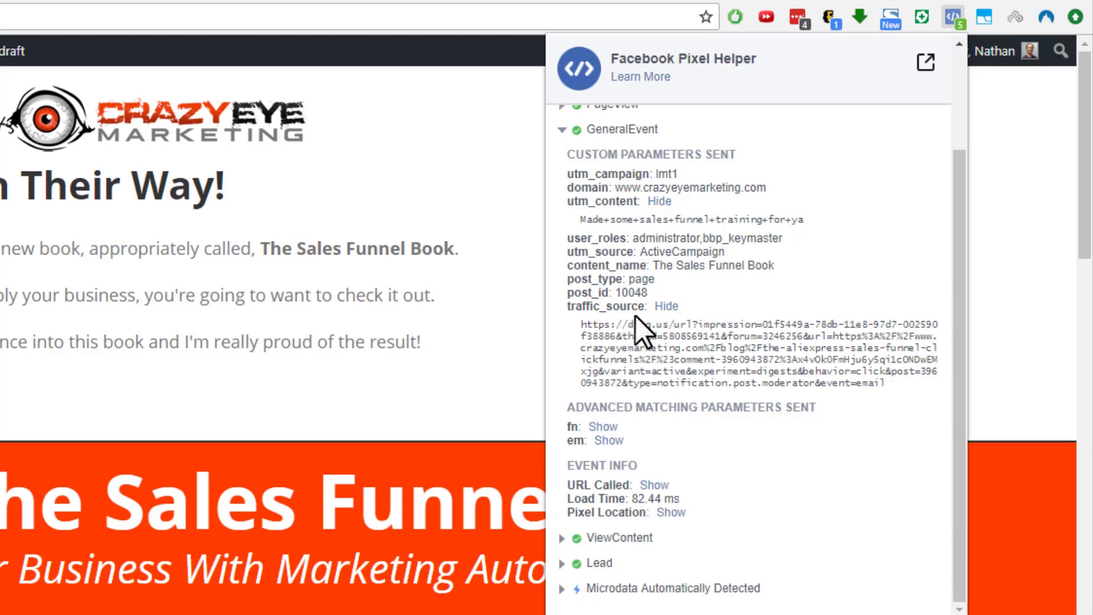
pyautogui.scroll(3, 590, 293)
pyautogui.click(561, 256)
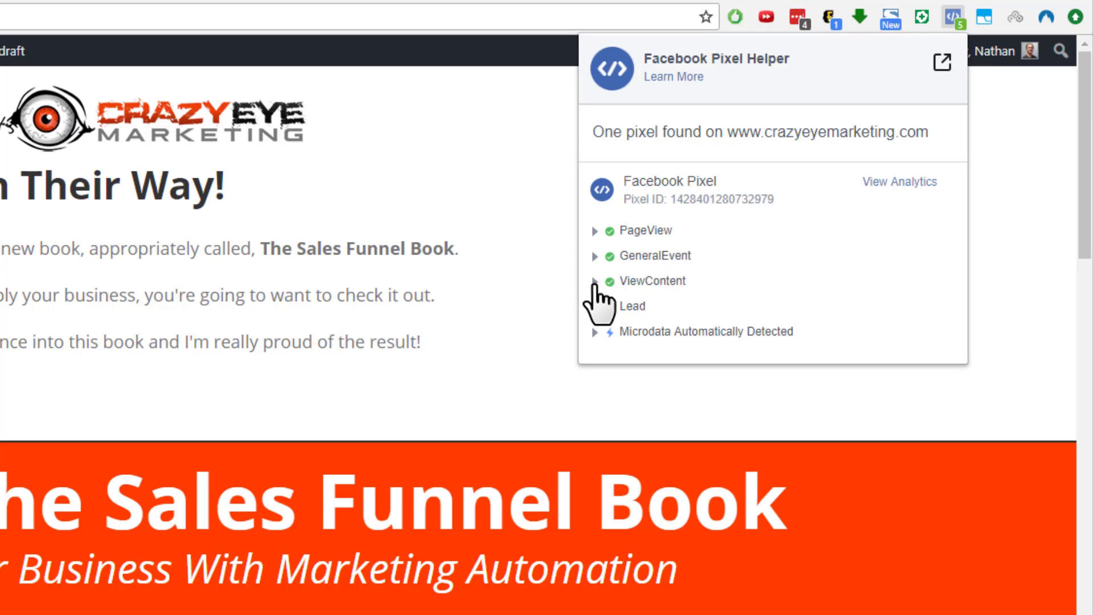
# Examine the parameters sent with the ViewContent and Lead events, collapsing each one after viewing
pyautogui.click(594, 282)
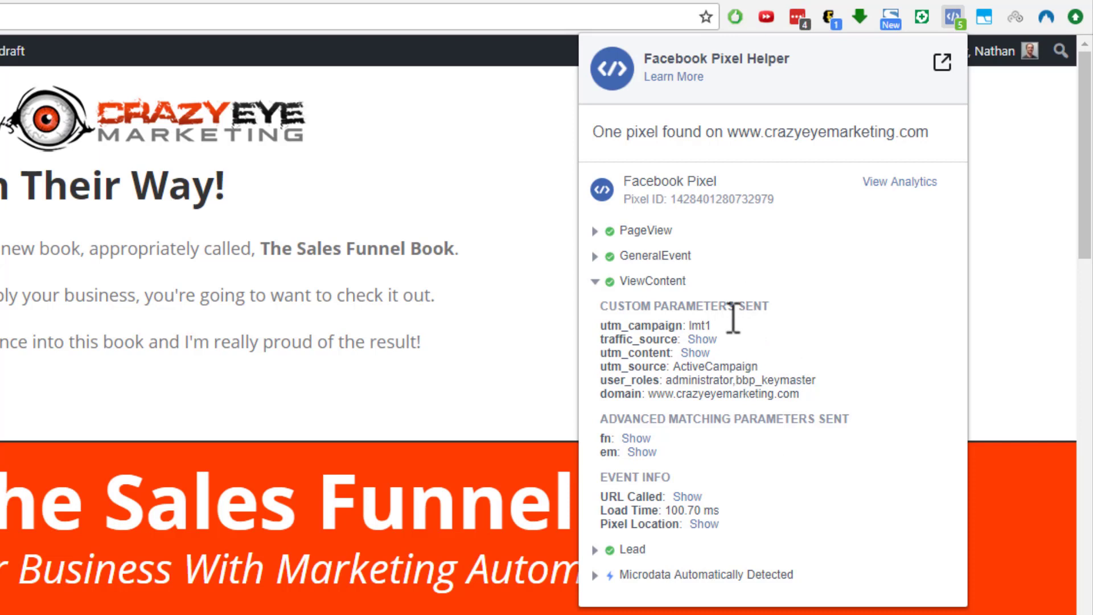
pyautogui.click(597, 282)
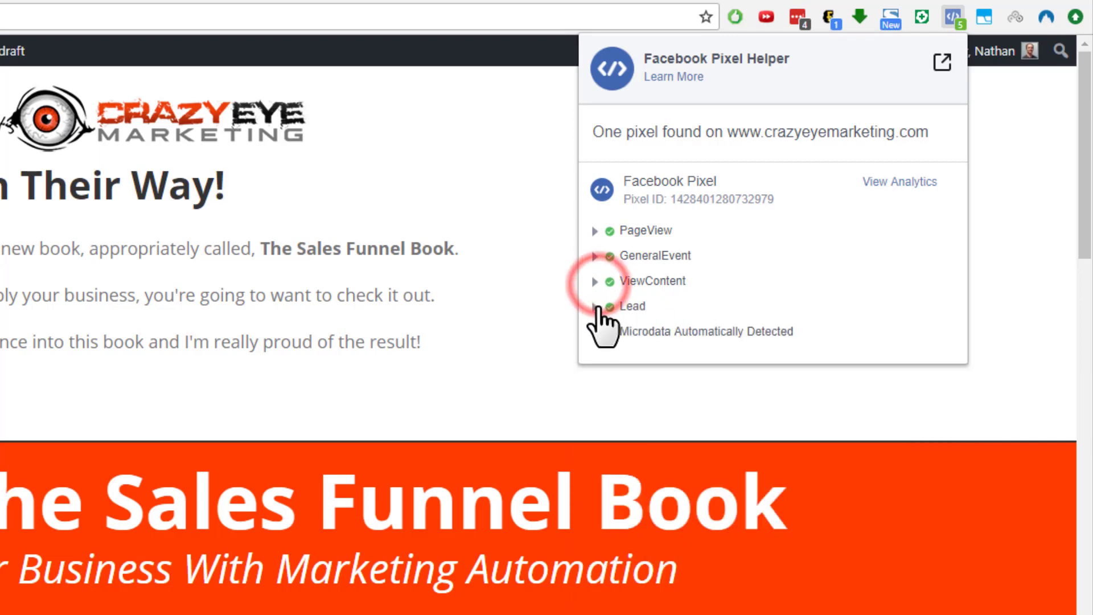
pyautogui.click(598, 308)
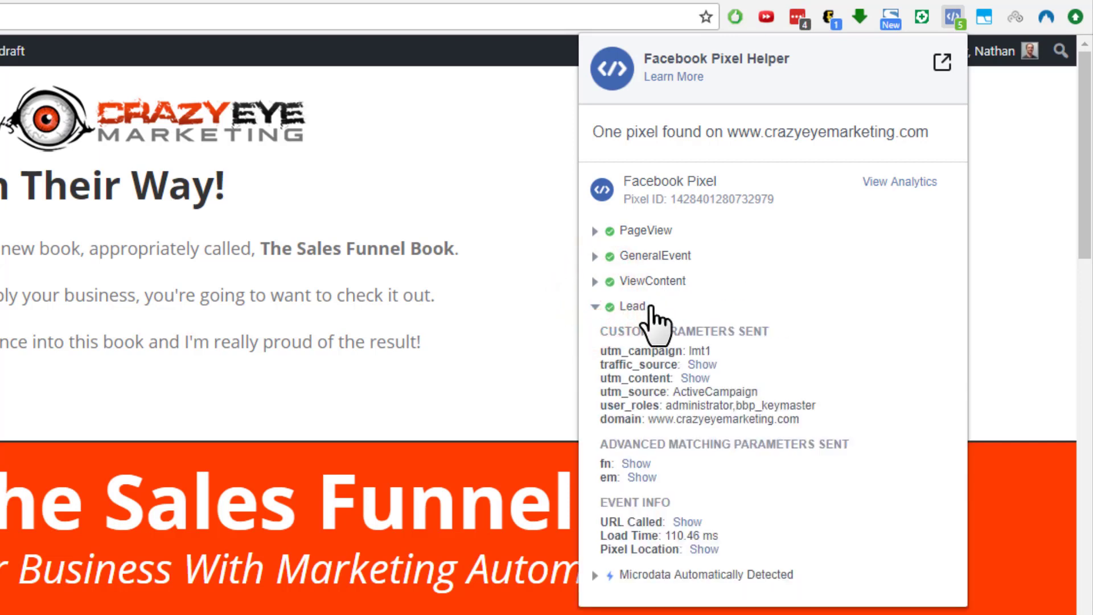
pyautogui.click(594, 307)
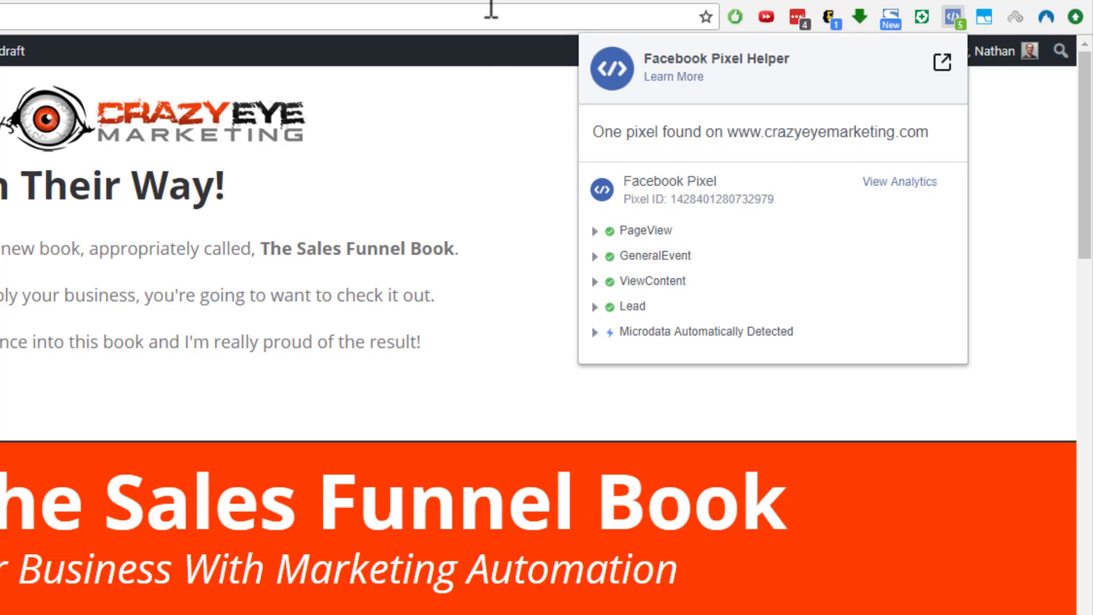
# Return to the PixelYourSite events list, save the settings, and open the plugin's Facebook Pixel settings
pyautogui.click(443, 0)
pyautogui.click(296, 5)
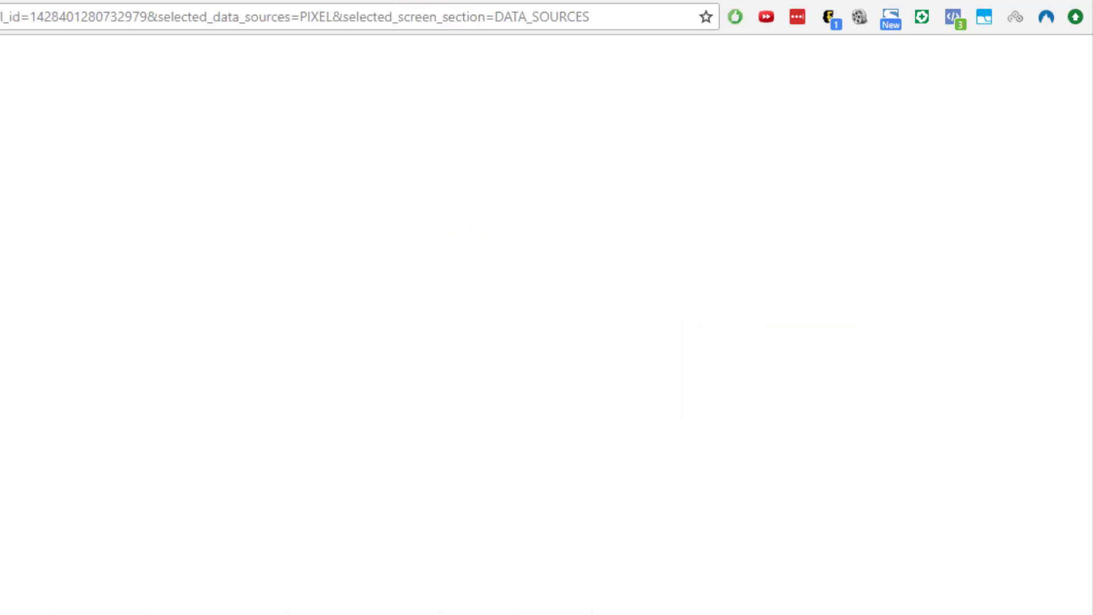
pyautogui.click(187, 5)
pyautogui.click(76, 4)
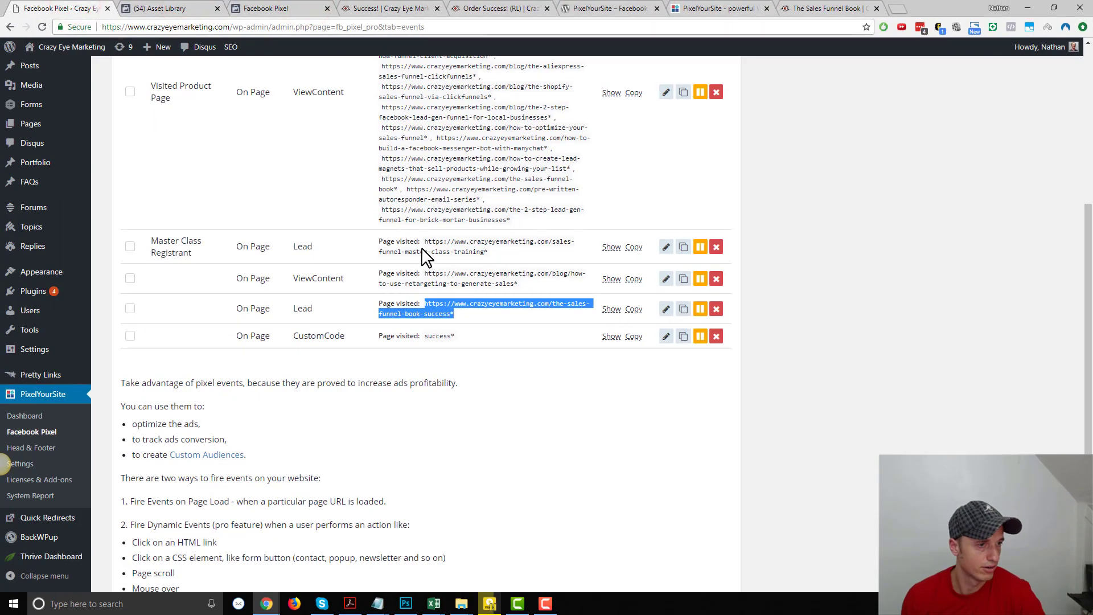
pyautogui.scroll(-4, 532, 349)
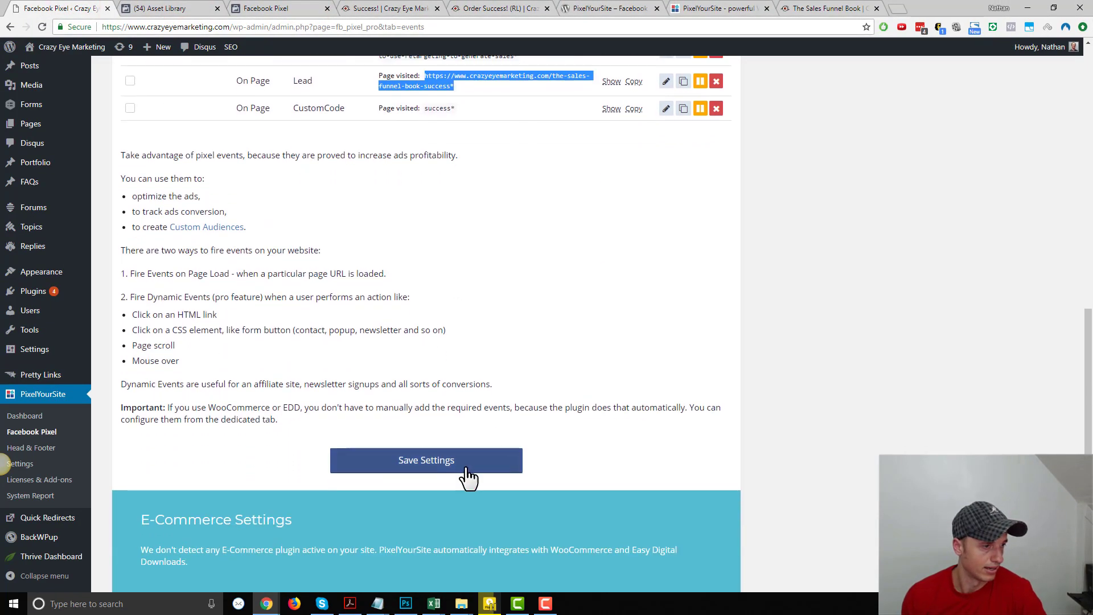
pyautogui.click(468, 465)
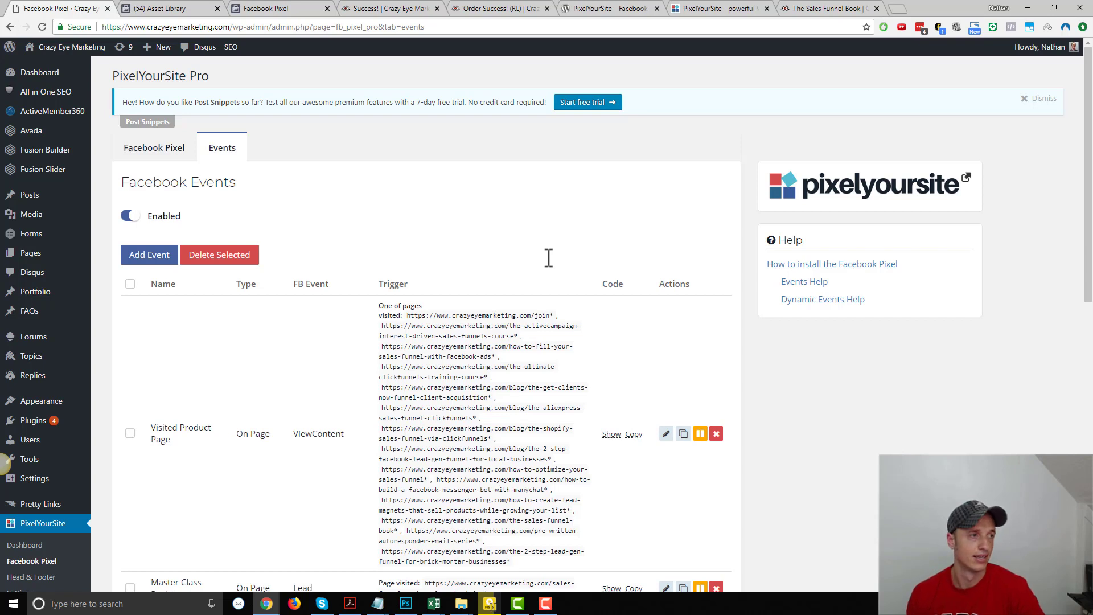
pyautogui.click(165, 150)
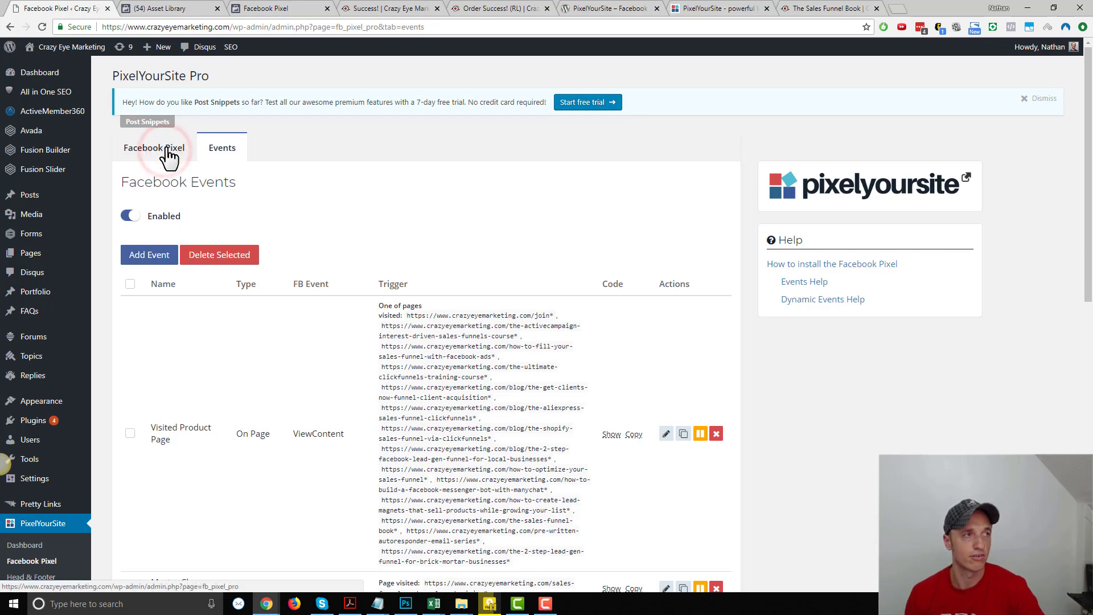
pyautogui.click(167, 150)
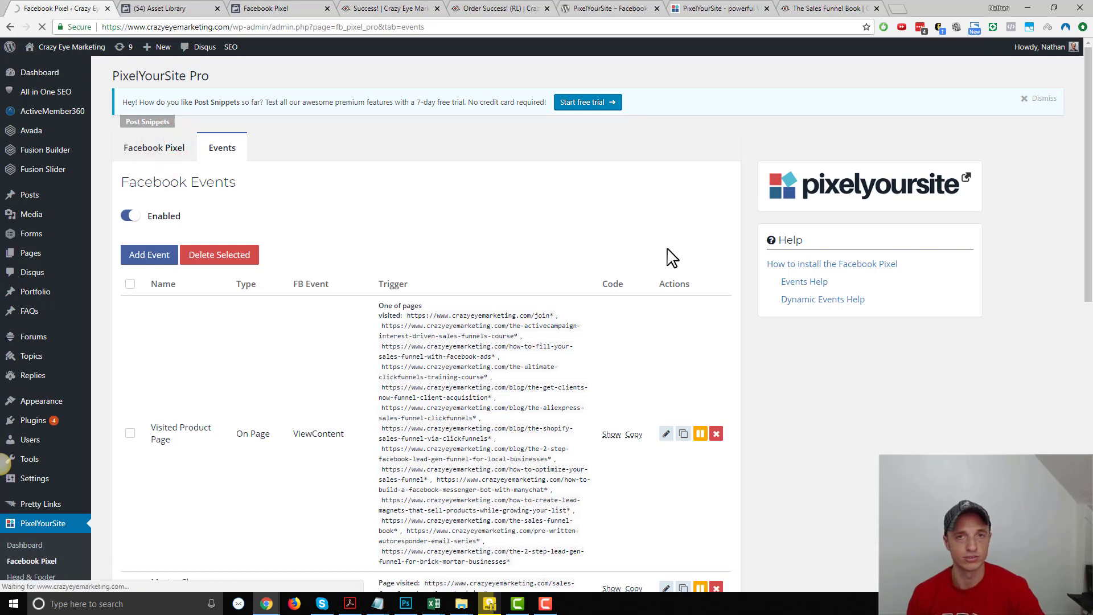
# Switch to Facebook's Asset Library and start creating a custom audience based on Website Traffic
pyautogui.click(187, 8)
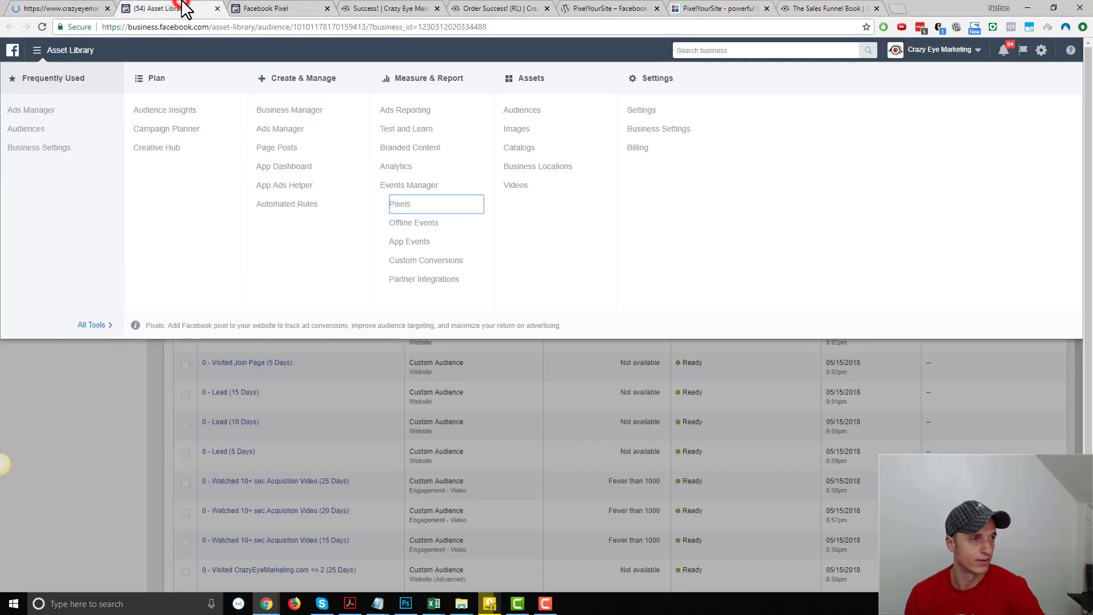
pyautogui.click(77, 425)
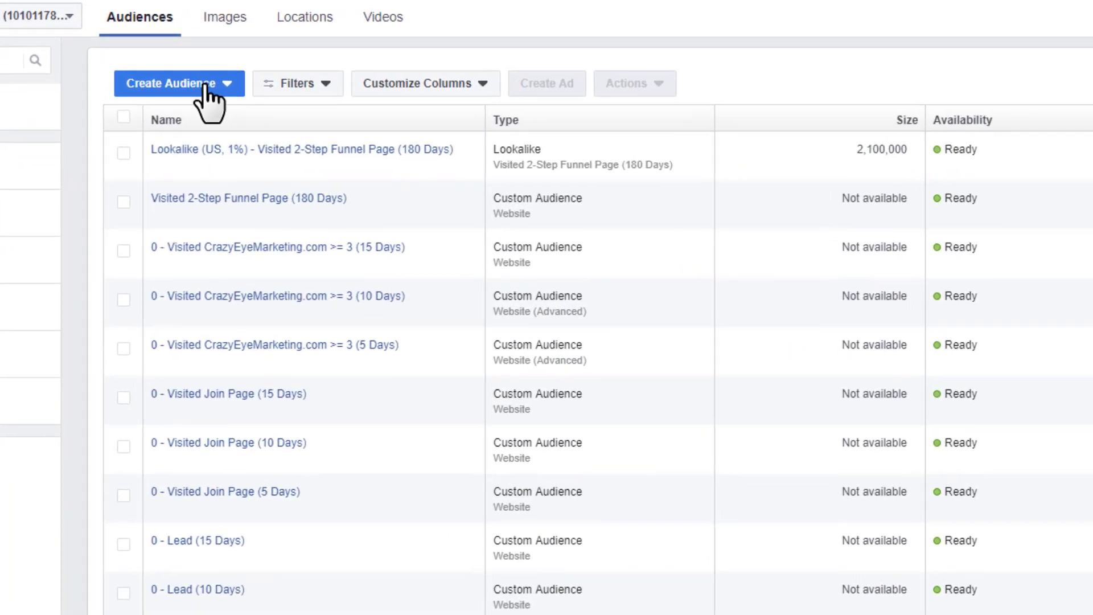
pyautogui.click(203, 84)
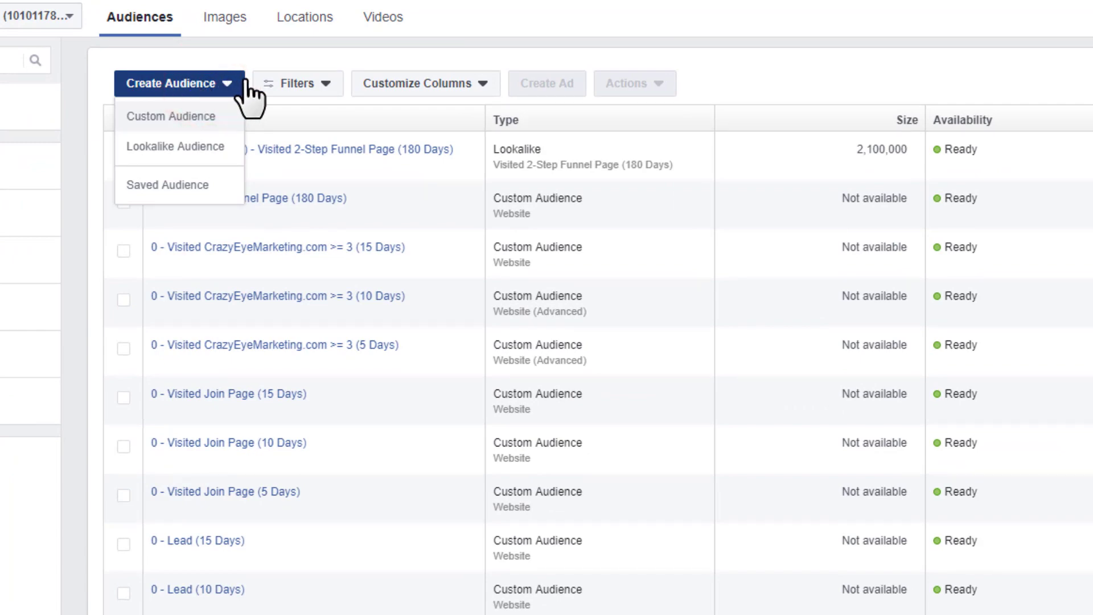
pyautogui.click(183, 116)
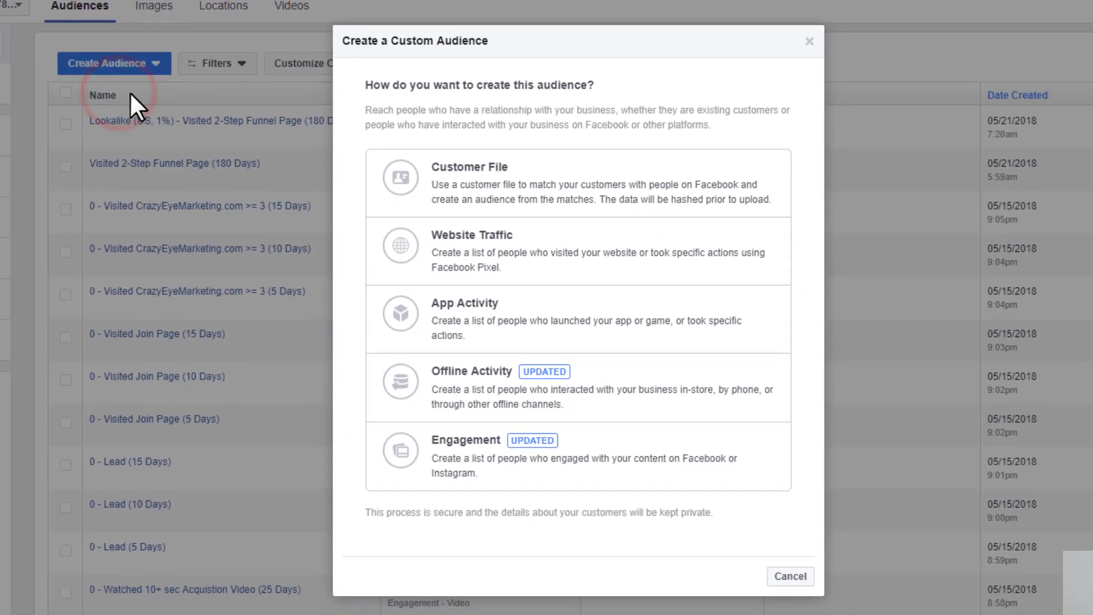
pyautogui.click(459, 234)
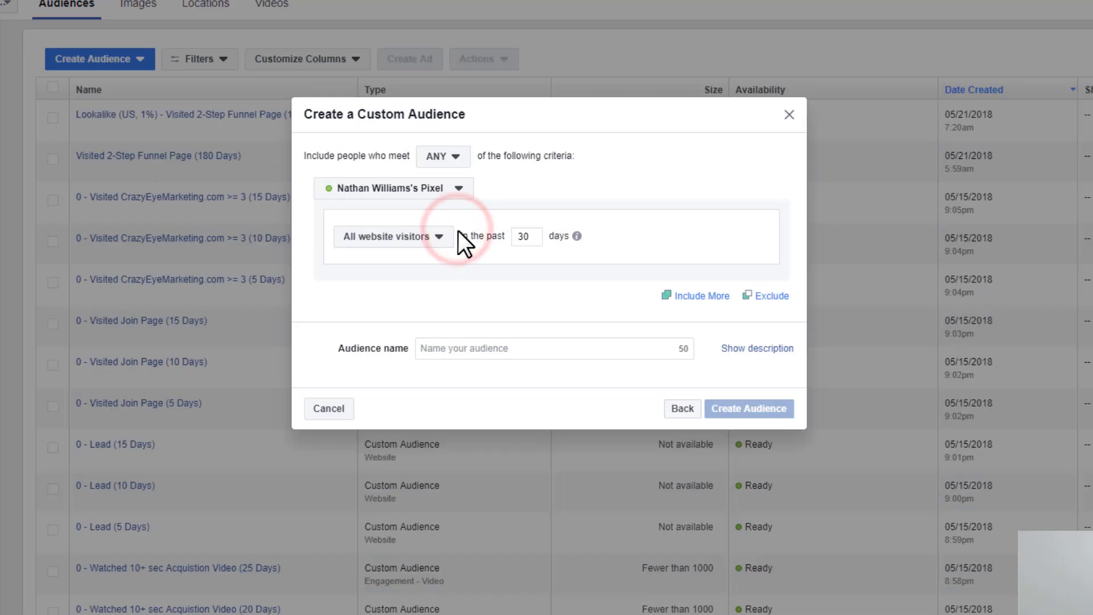
# Review the available pixel events and set the audience criterion to GeneralEvent instead of all website visitors
pyautogui.click(419, 237)
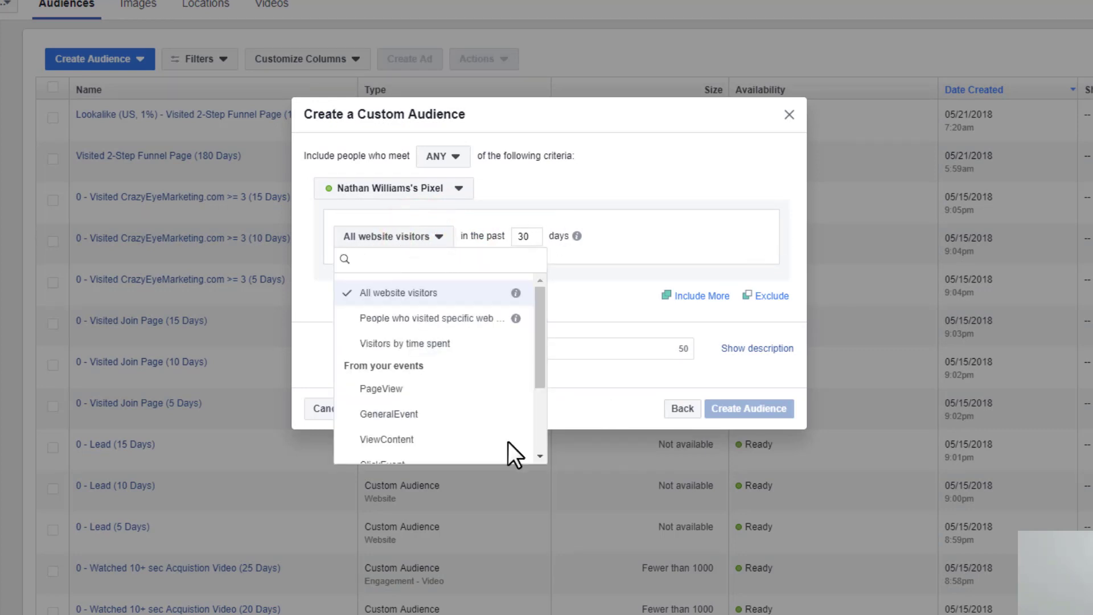
pyautogui.scroll(-3, 450, 386)
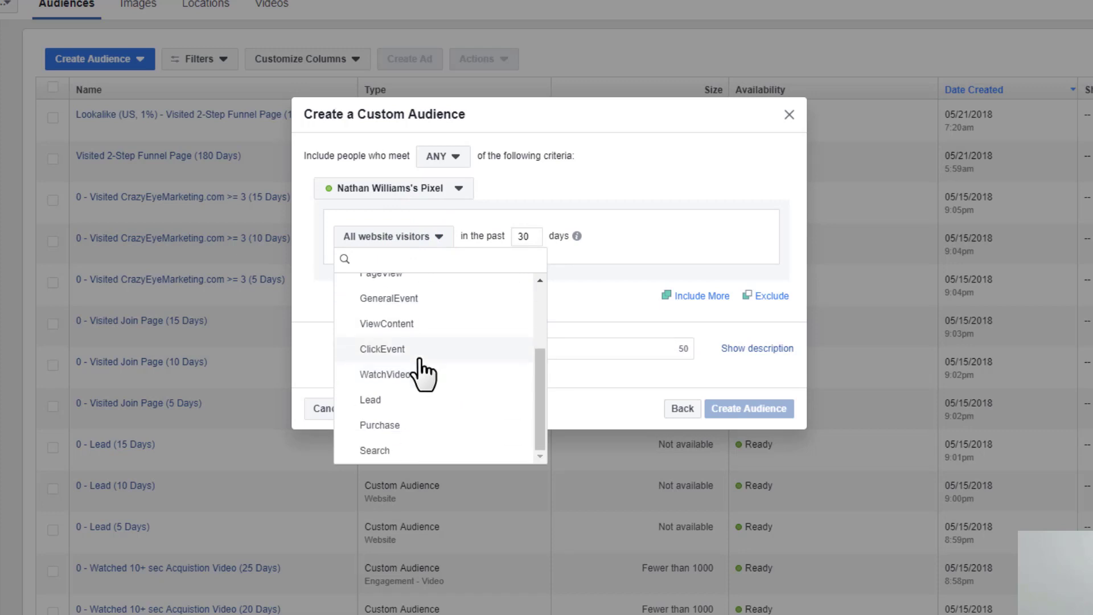
pyautogui.scroll(3, 422, 370)
pyautogui.moveTo(541, 357); pyautogui.dragTo(541, 374)
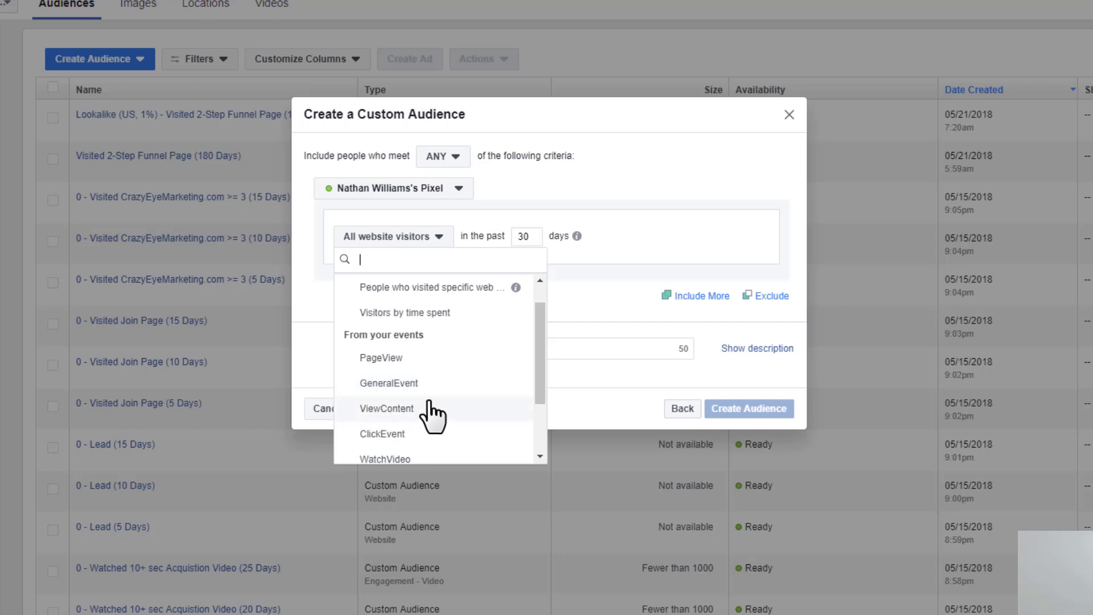
pyautogui.moveTo(538, 386); pyautogui.dragTo(539, 415)
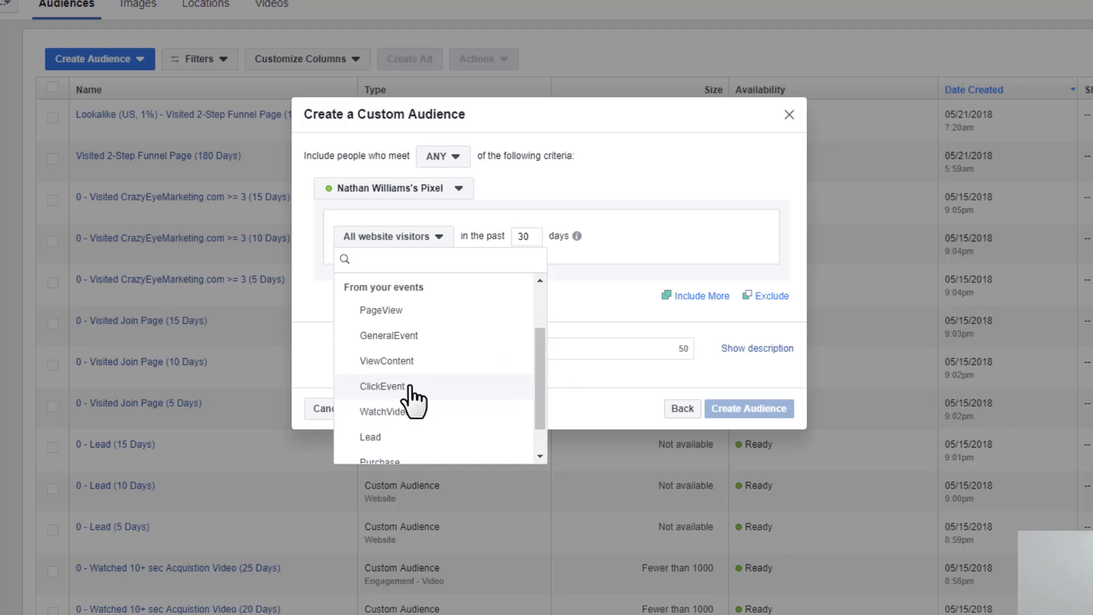
pyautogui.moveTo(539, 387)
pyautogui.mouseDown()
pyautogui.moveTo(522, 430)
pyautogui.moveTo(537, 396)
pyautogui.mouseUp()
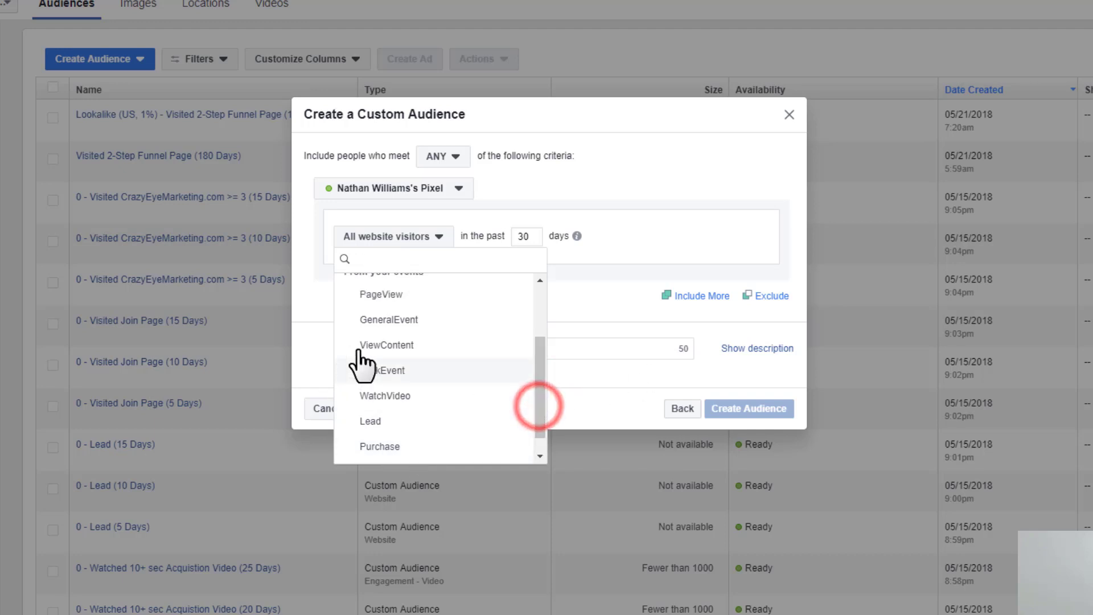
pyautogui.click(382, 322)
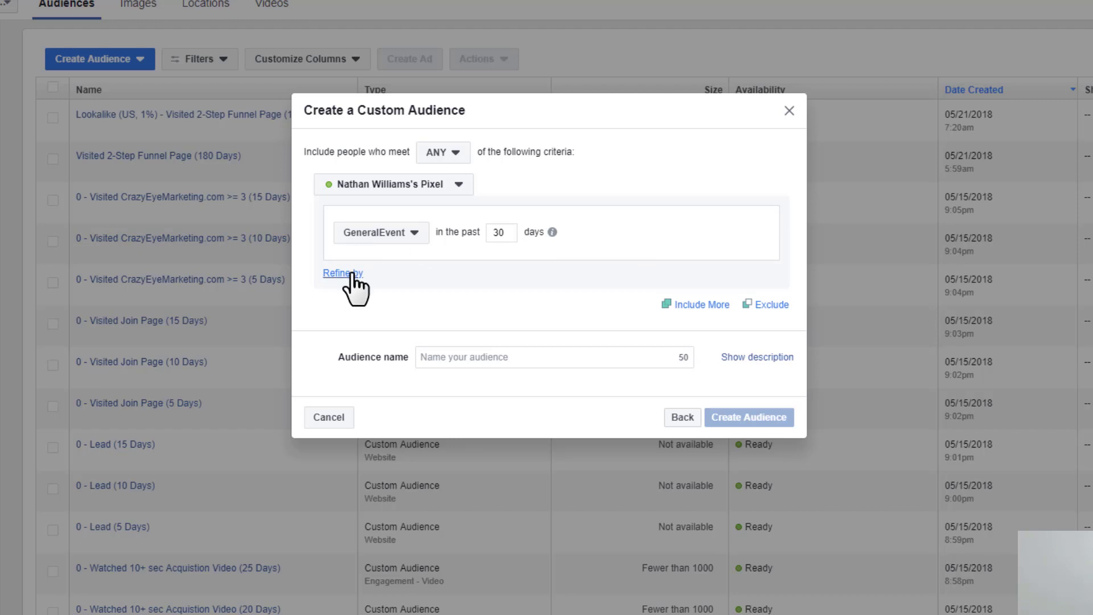
# Refine the GeneralEvent criterion by URL or Parameter and look through the choices for the URL field
pyautogui.click(335, 275)
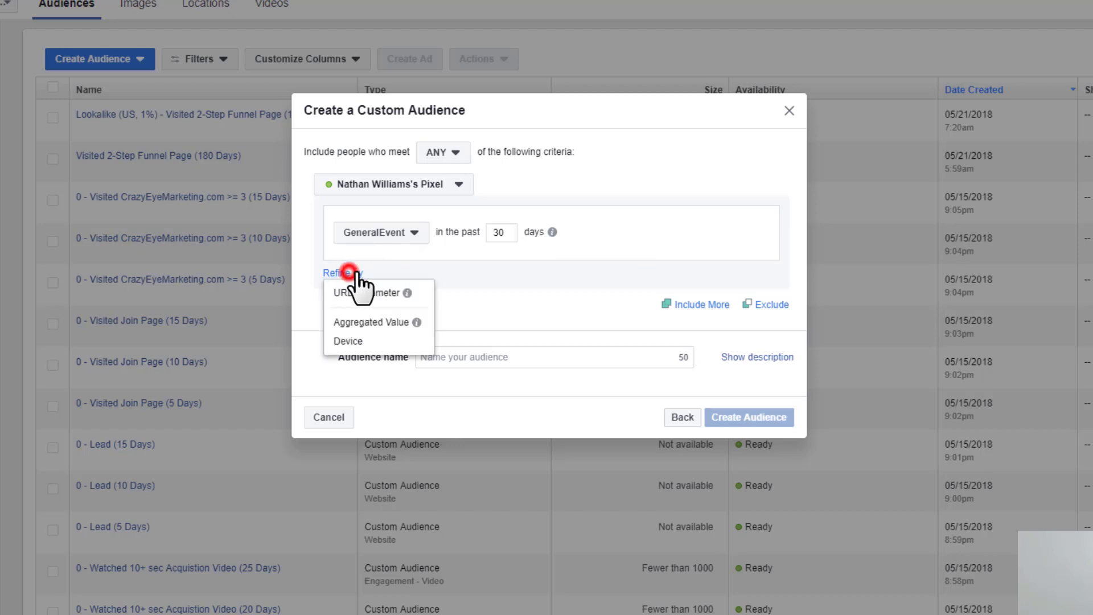
pyautogui.click(390, 294)
pyautogui.click(377, 252)
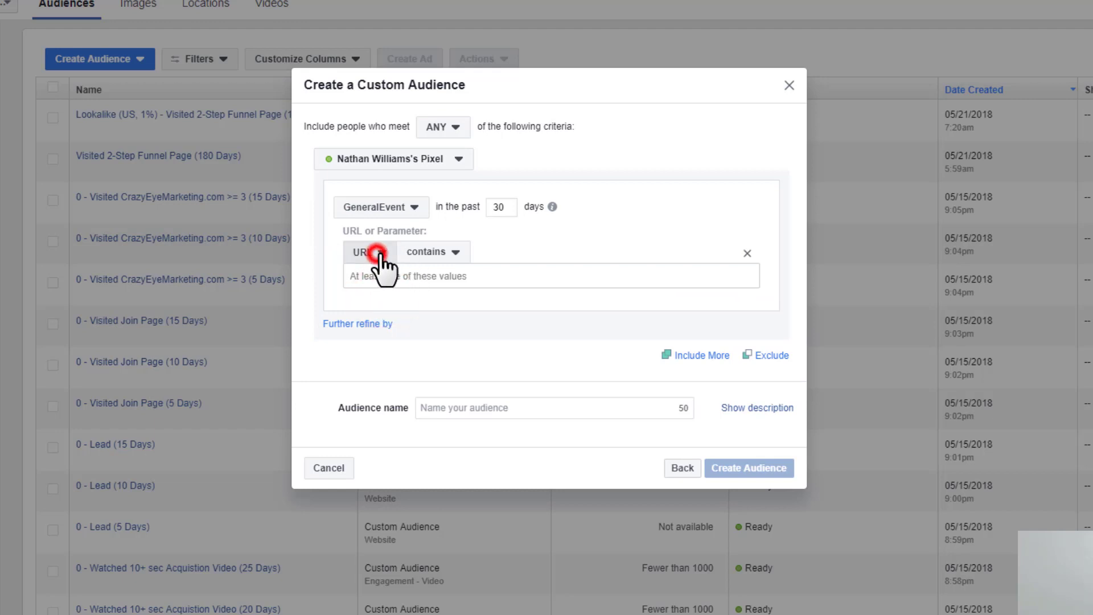
pyautogui.scroll(-2, 428, 379)
pyautogui.scroll(2, 429, 395)
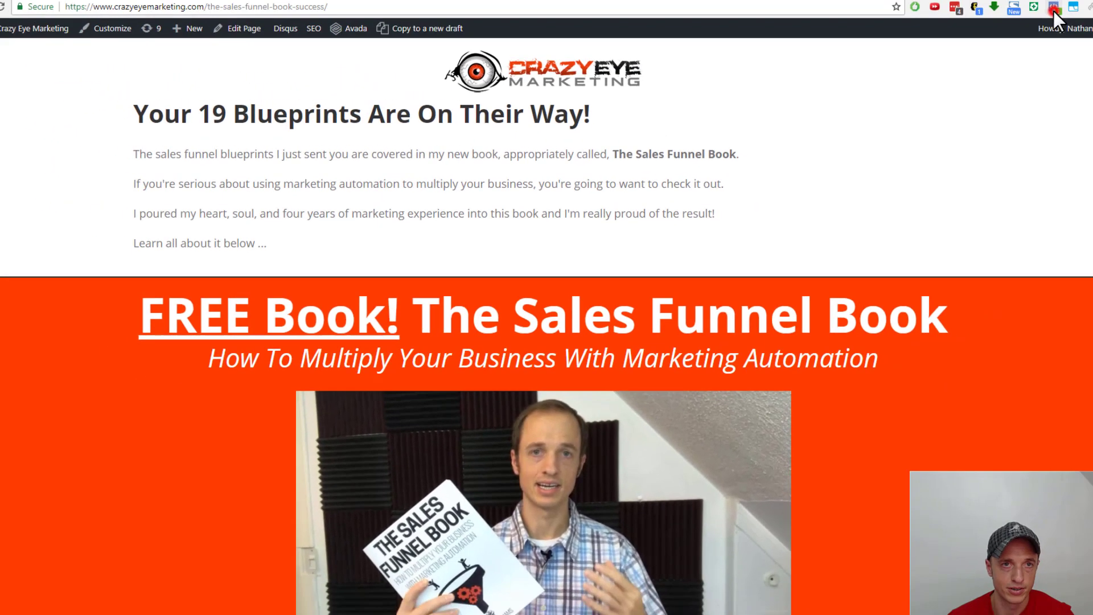
# Inspect the sales funnel book success page with Facebook Pixel Helper, examining GeneralEvent's utm_campaign, utm_source and content_name parameters
pyautogui.click(1011, 27)
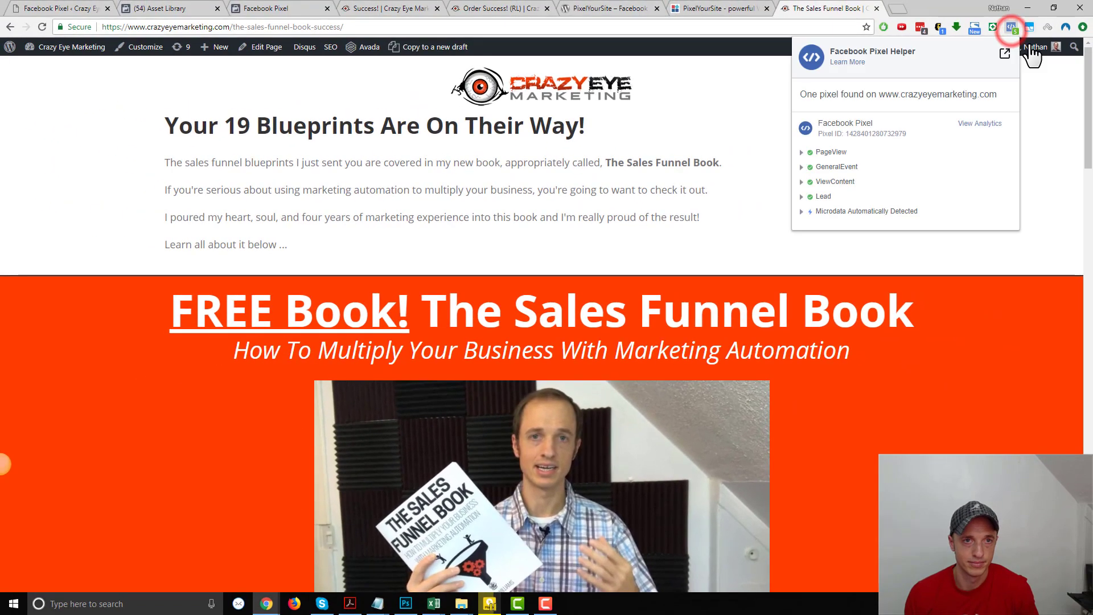
pyautogui.click(806, 167)
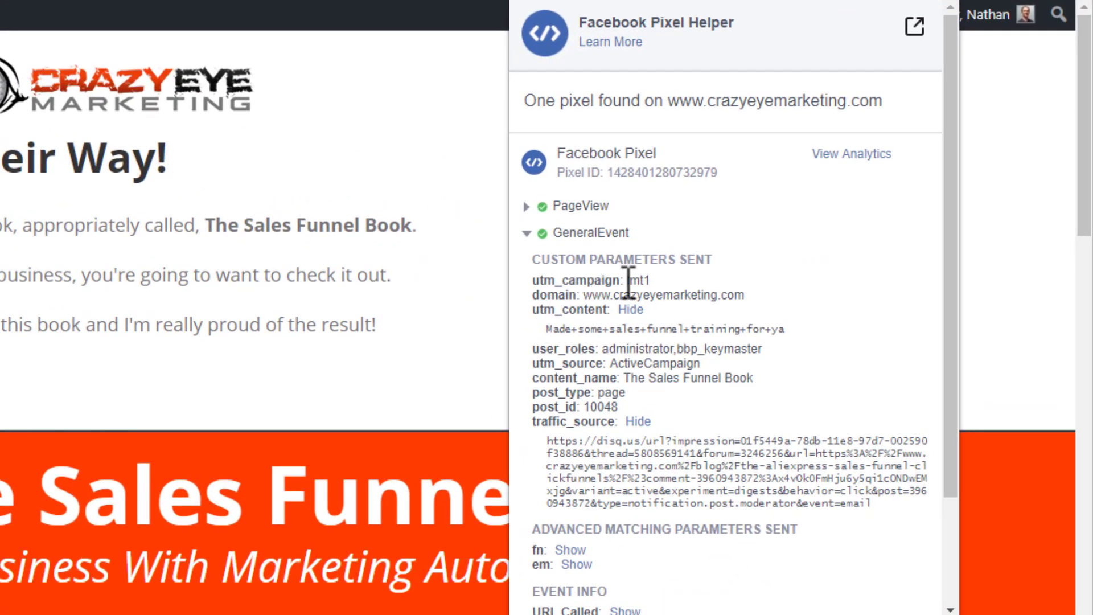
pyautogui.doubleClick(631, 280)
pyautogui.doubleClick(615, 364)
pyautogui.click(637, 371)
pyautogui.moveTo(630, 378); pyautogui.dragTo(621, 399)
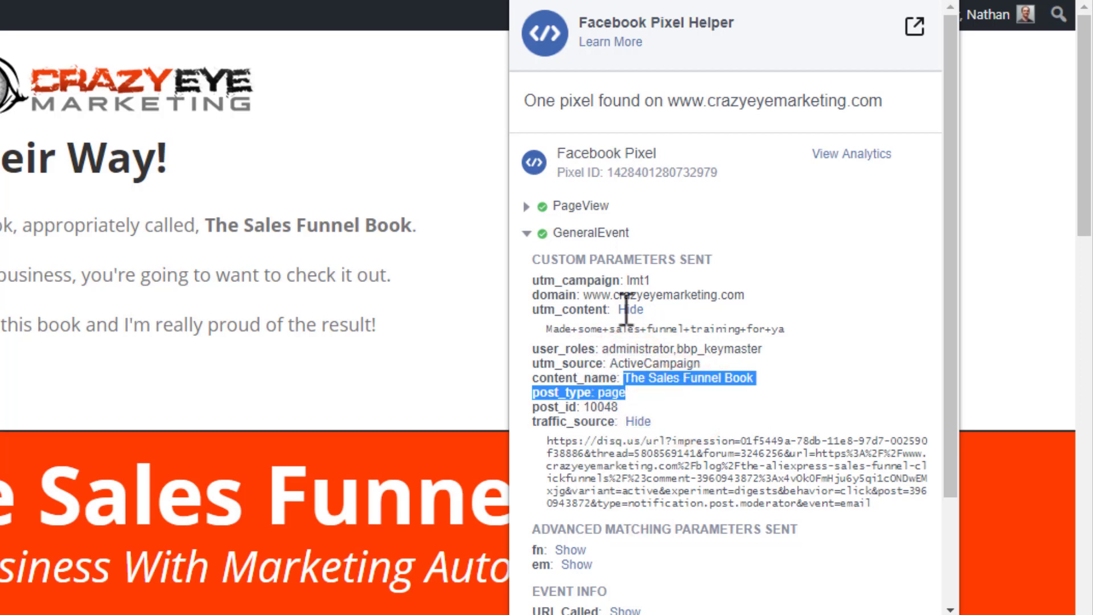
pyautogui.doubleClick(638, 280)
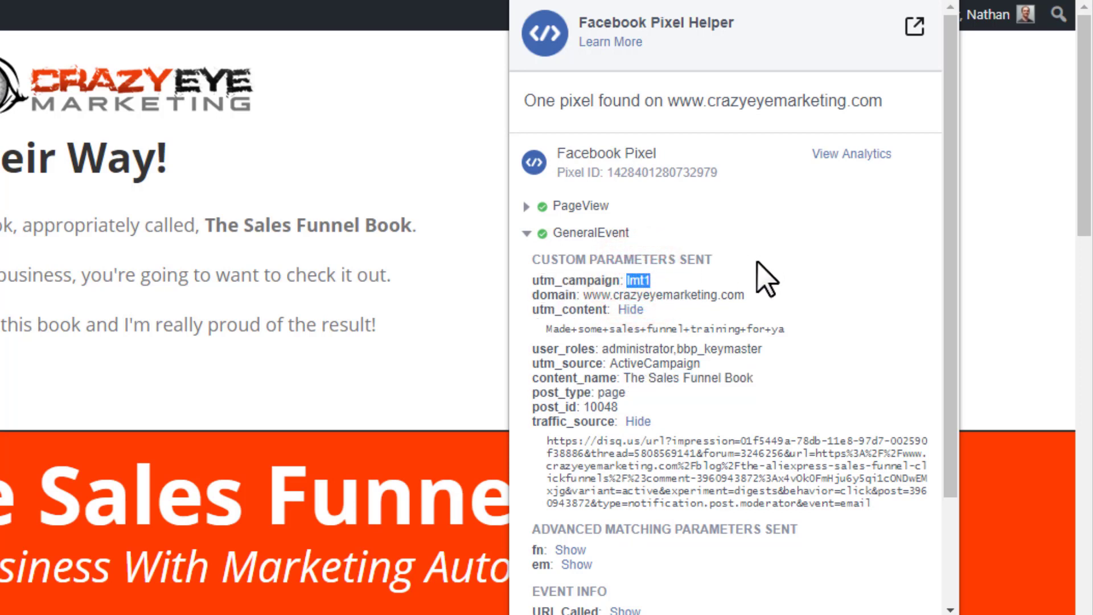
# Return to the Asset Library's custom audience form and refine the GeneralEvent criterion to utm_campaign contains lmt1
pyautogui.click(651, 279)
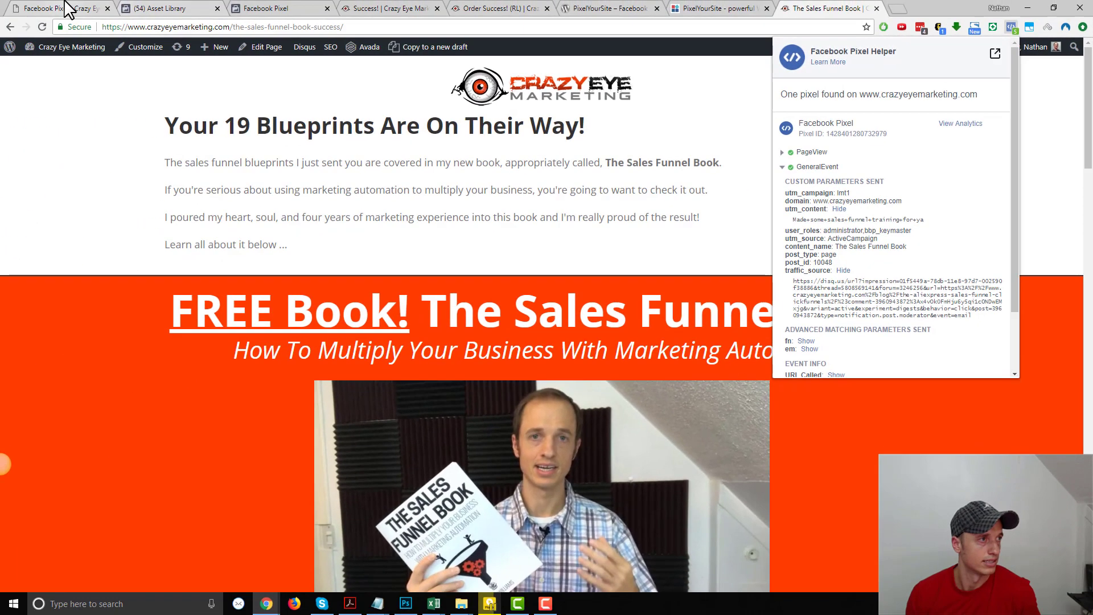
pyautogui.click(60, 8)
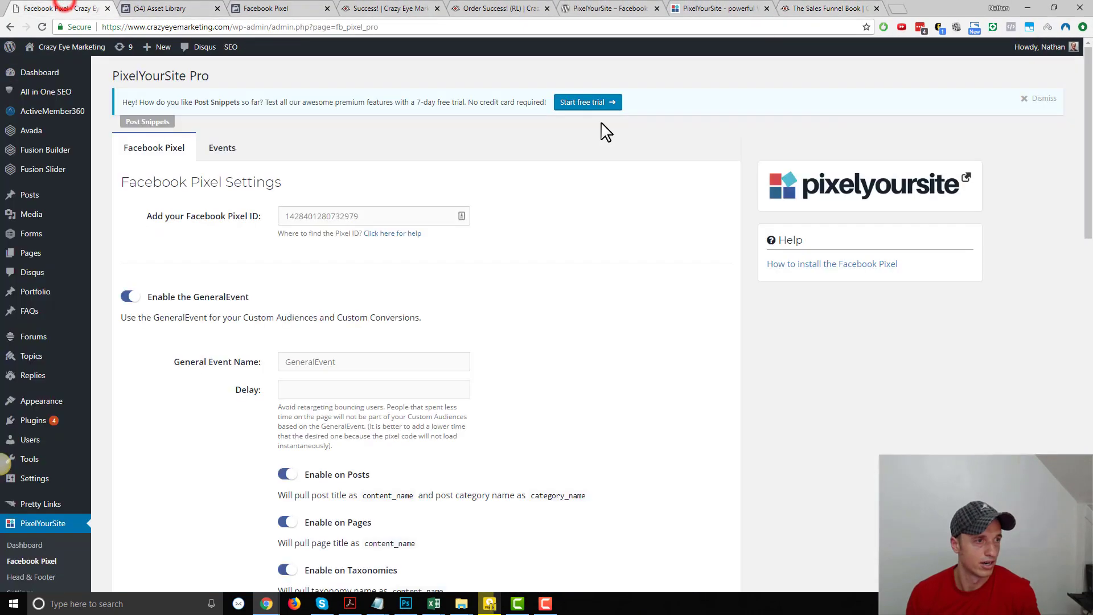
pyautogui.click(161, 8)
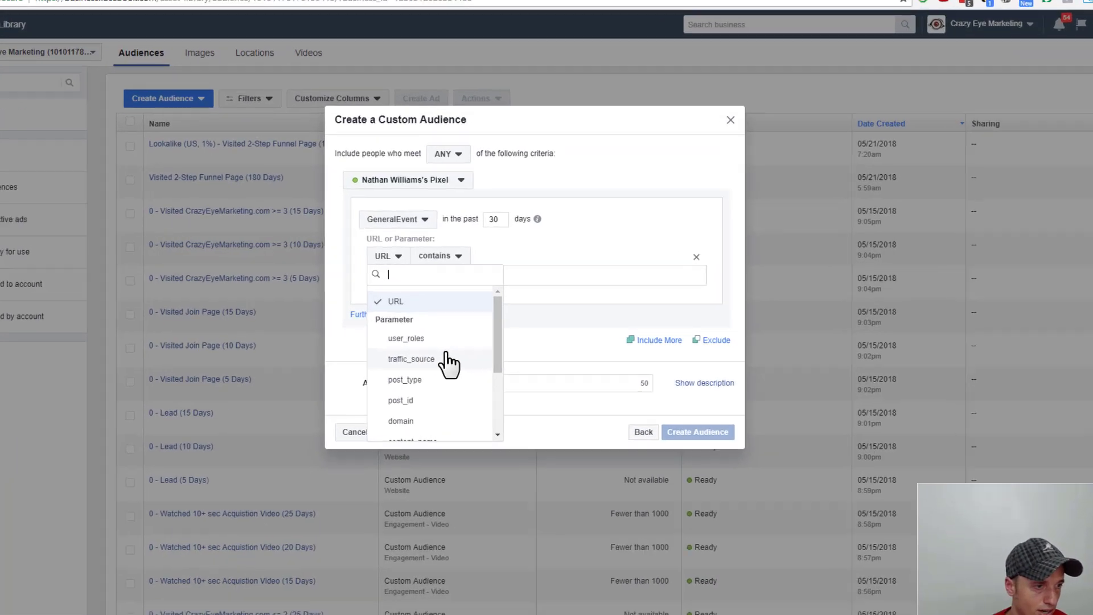
pyautogui.scroll(-3, 462, 348)
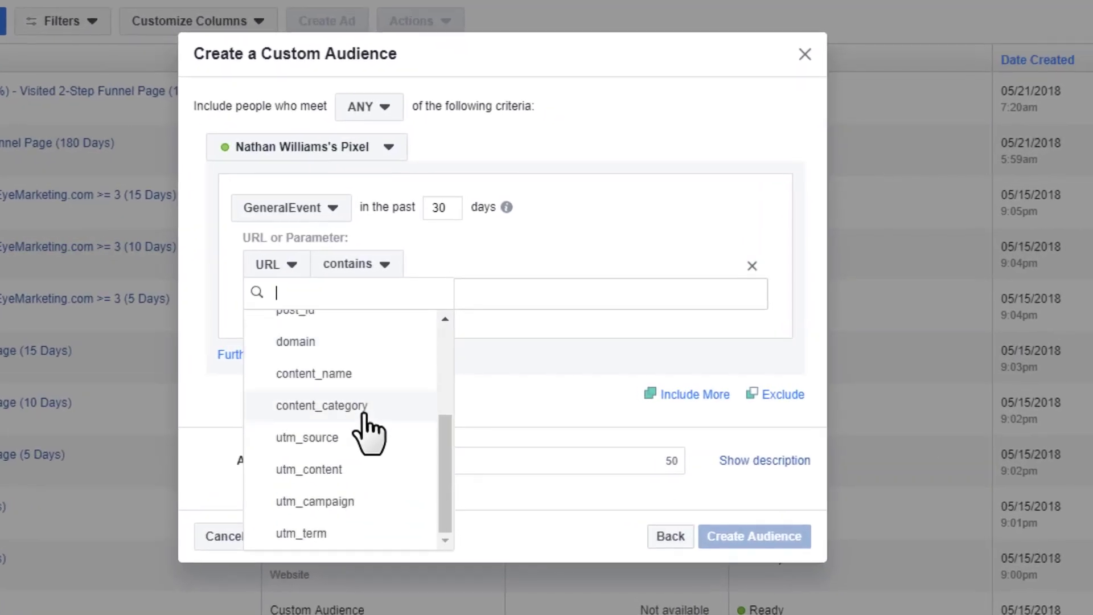
pyautogui.click(341, 502)
pyautogui.click(418, 288)
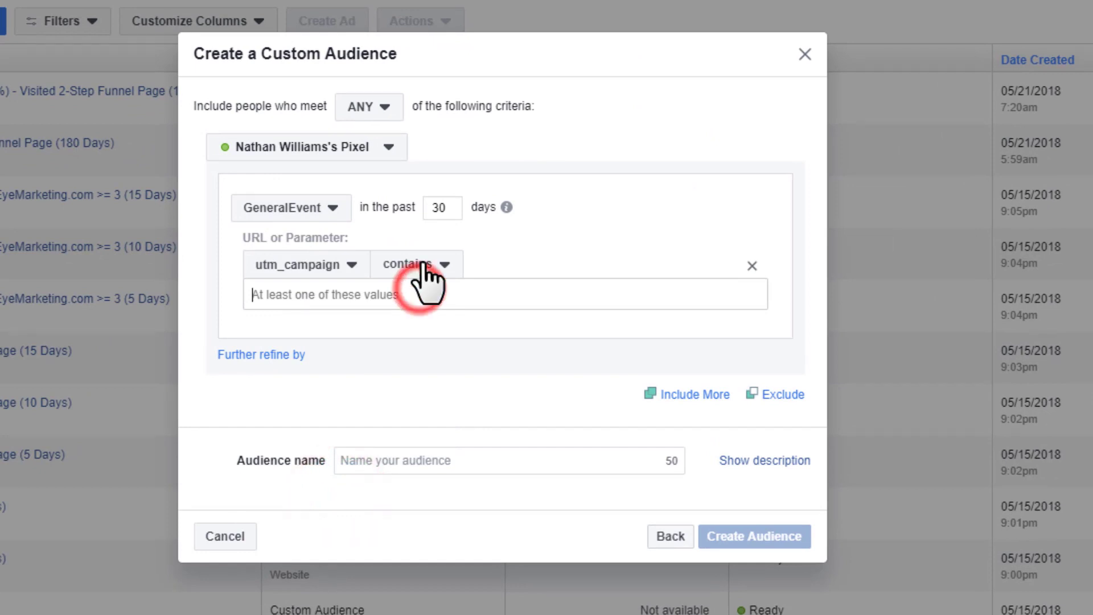
pyautogui.write('lmt1')
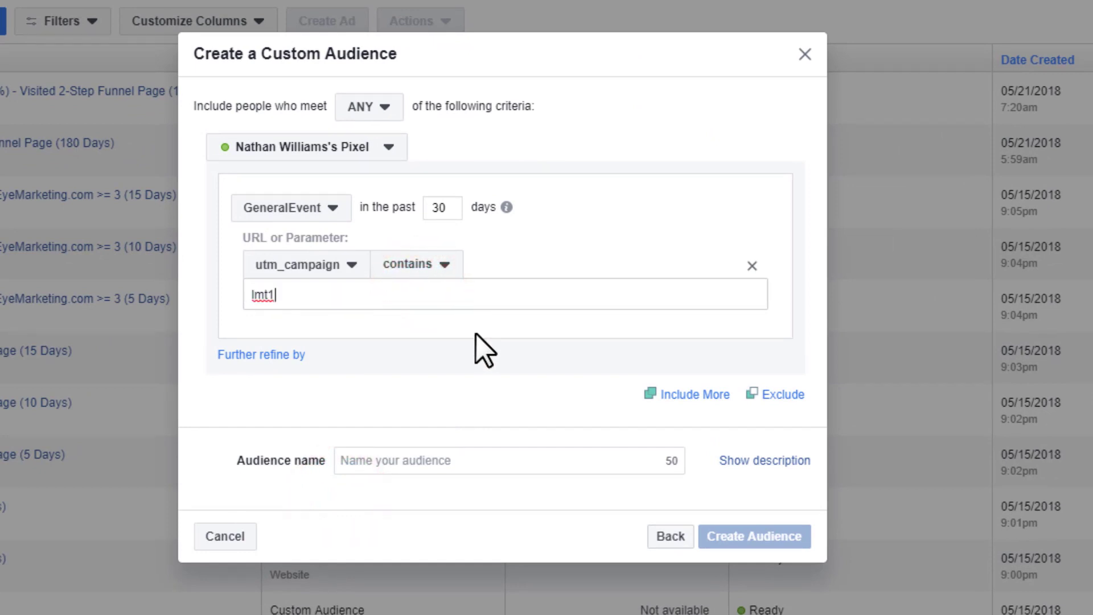
pyautogui.press('Return')
# Name the audience "GeneralEvent - lmt1 - 30 Days", create it and return to the audience list
pyautogui.click(487, 480)
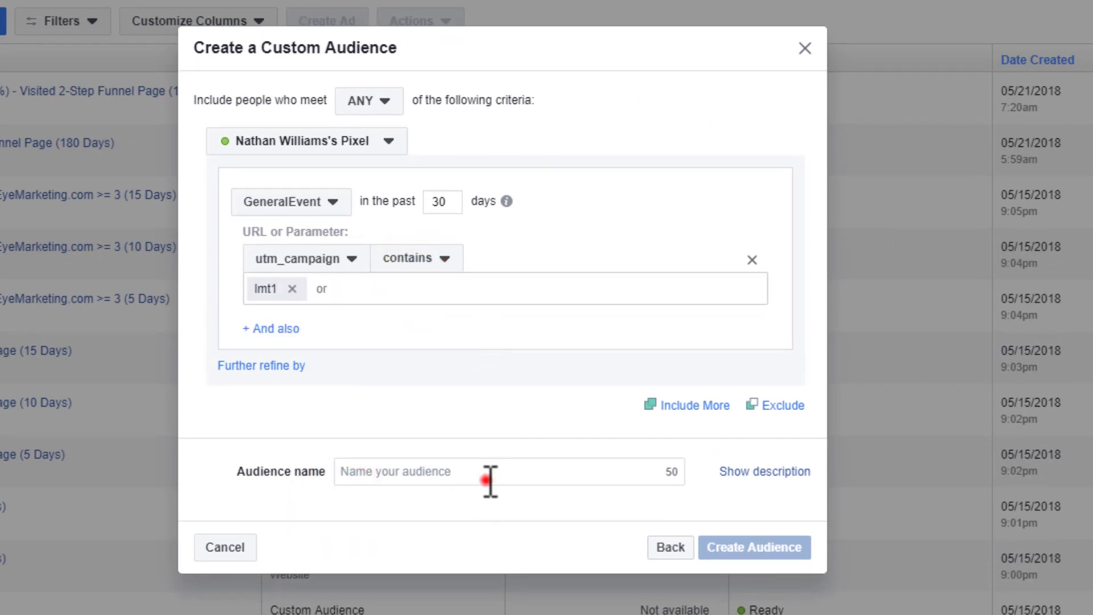
pyautogui.write('Genera')
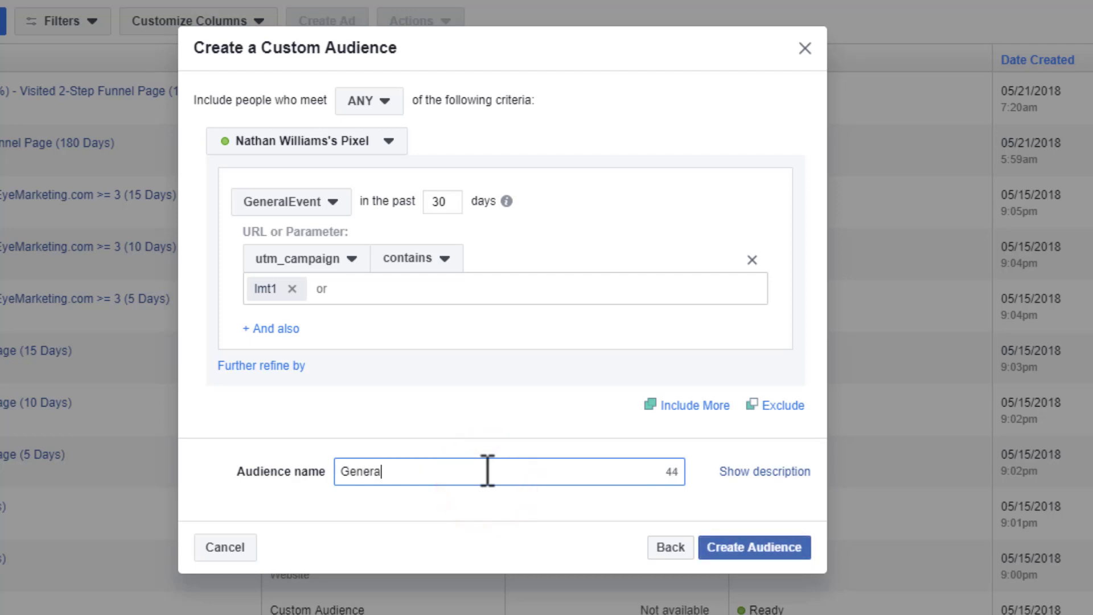
pyautogui.write('lEvent - ')
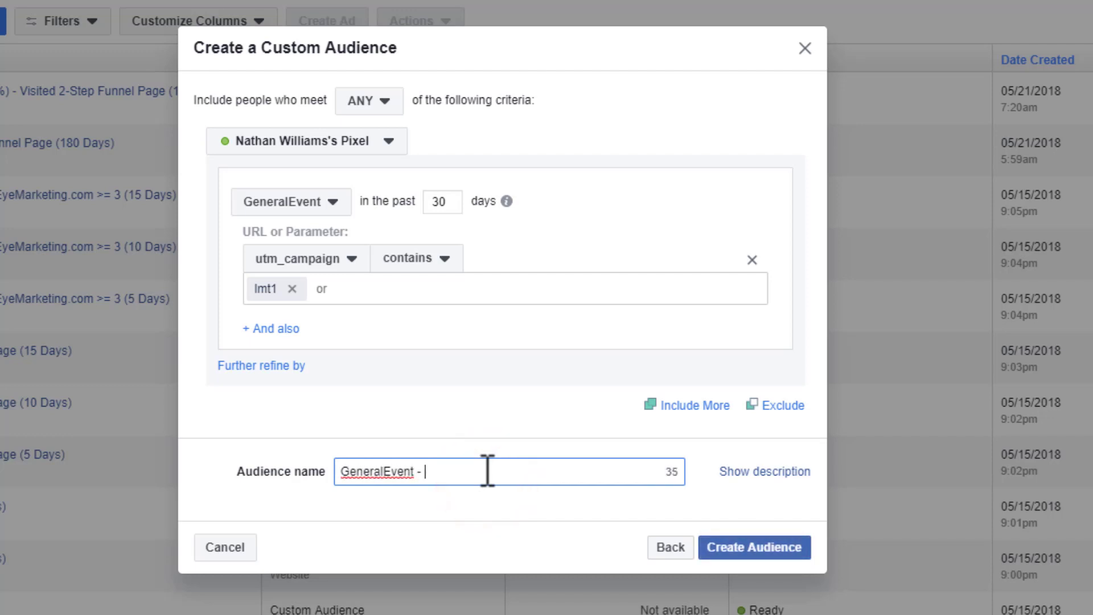
pyautogui.write('lmt1 - 30 Days')
pyautogui.click(777, 540)
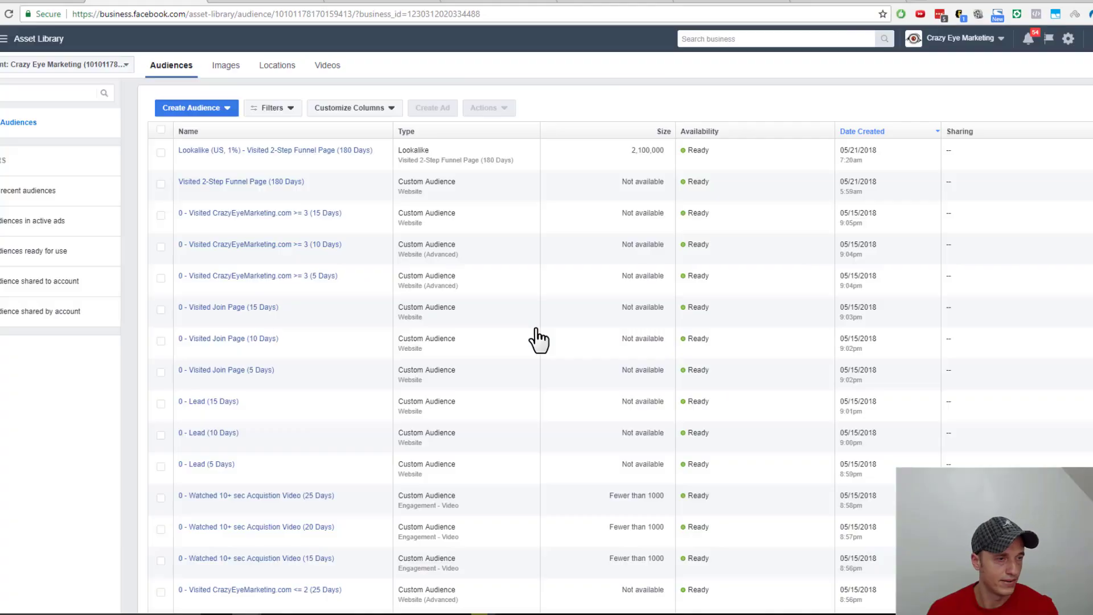
pyautogui.click(712, 399)
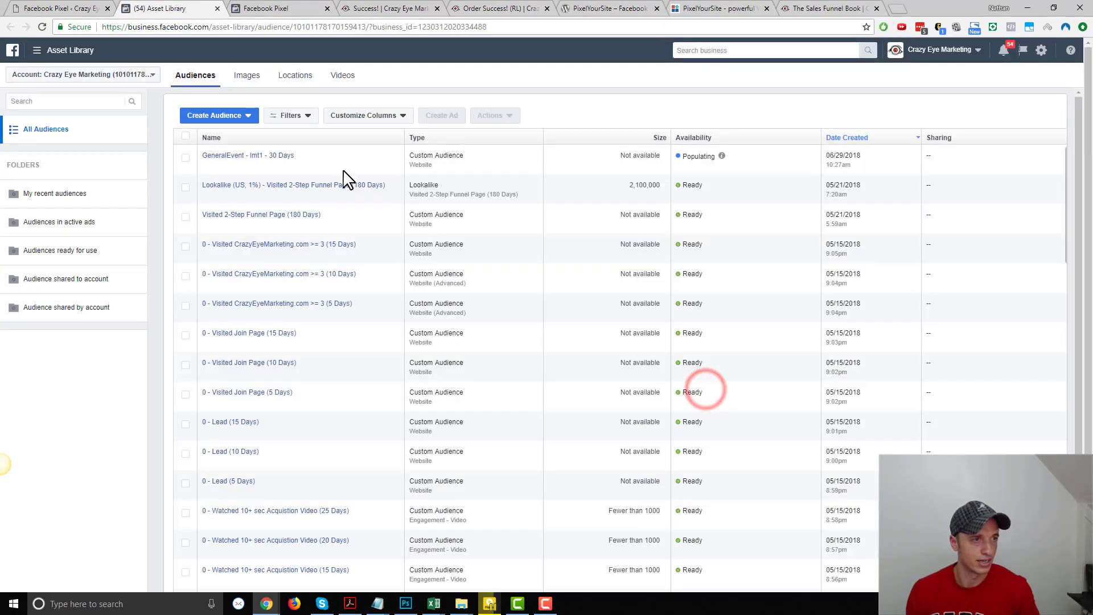
pyautogui.moveTo(247, 163)
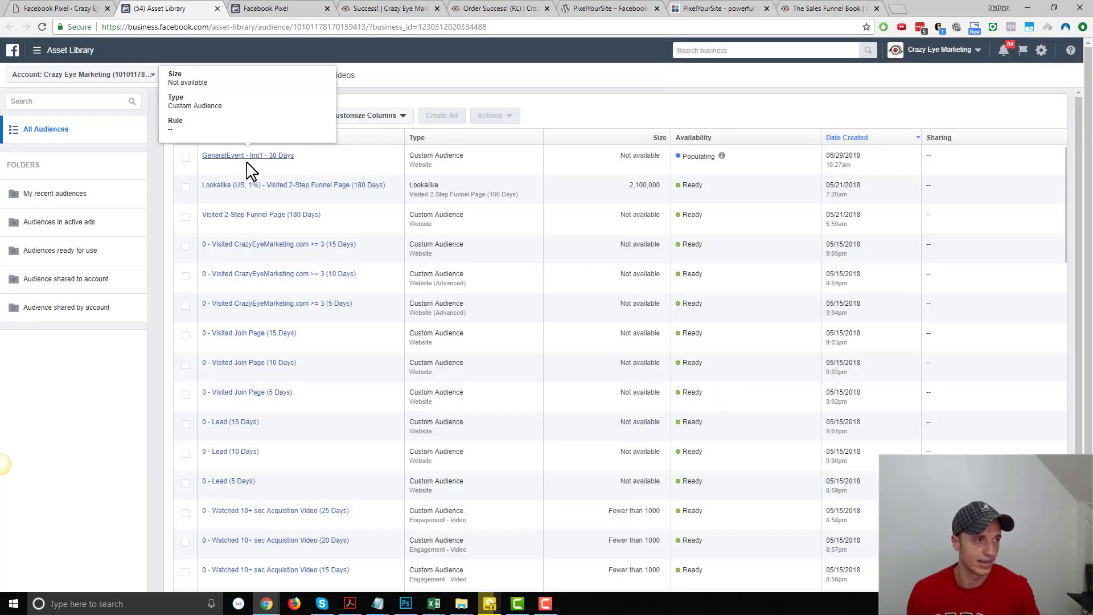